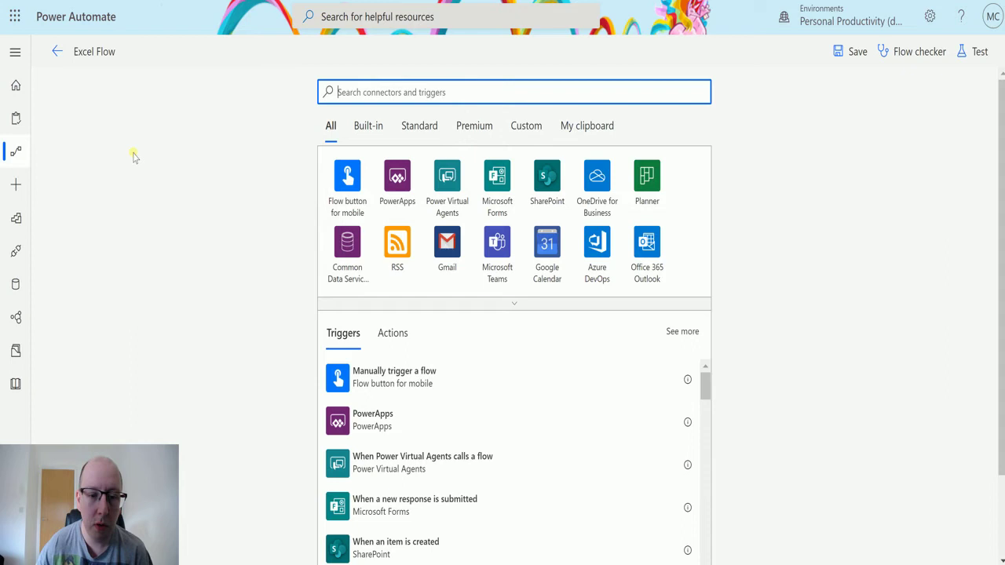
Step: Choose Excel Online (Business)'s 'For a selected row' as the flow's trigger
type("e")
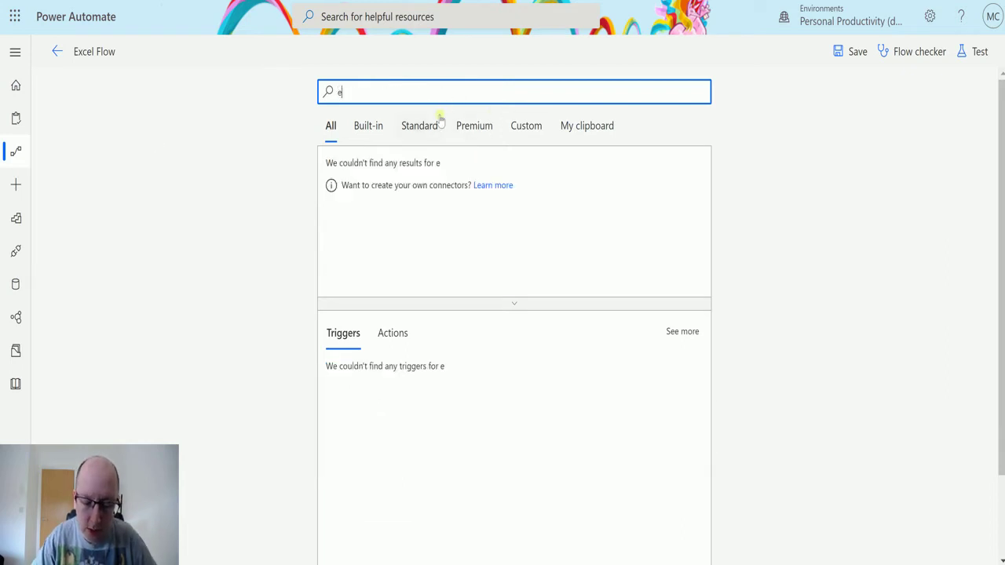
type("xel")
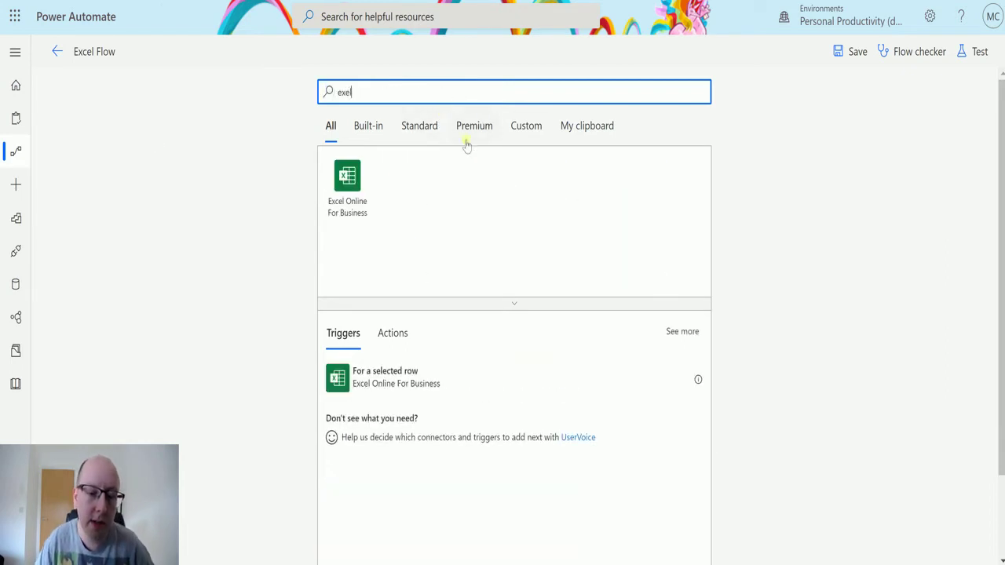
left_click(346, 195)
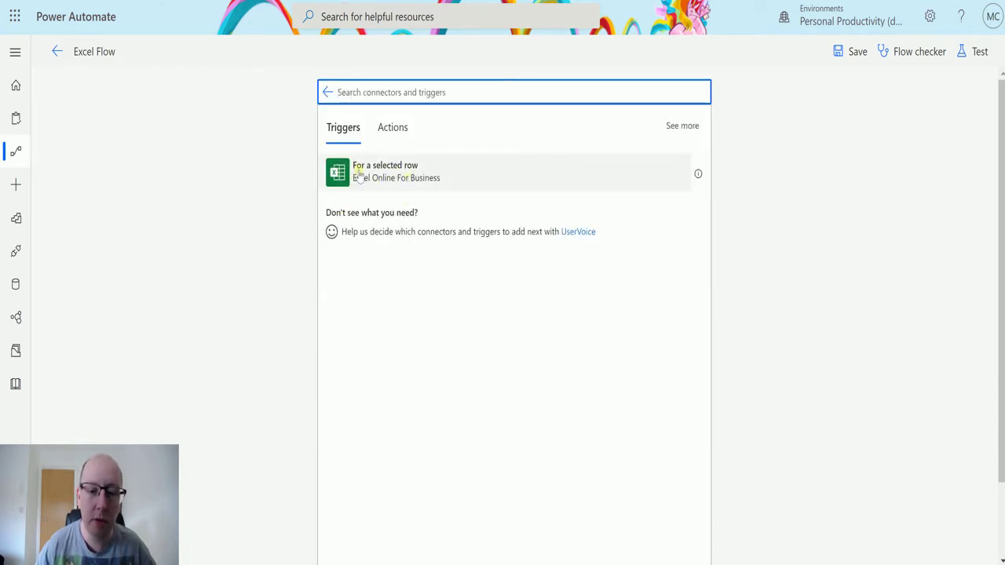
left_click(439, 169)
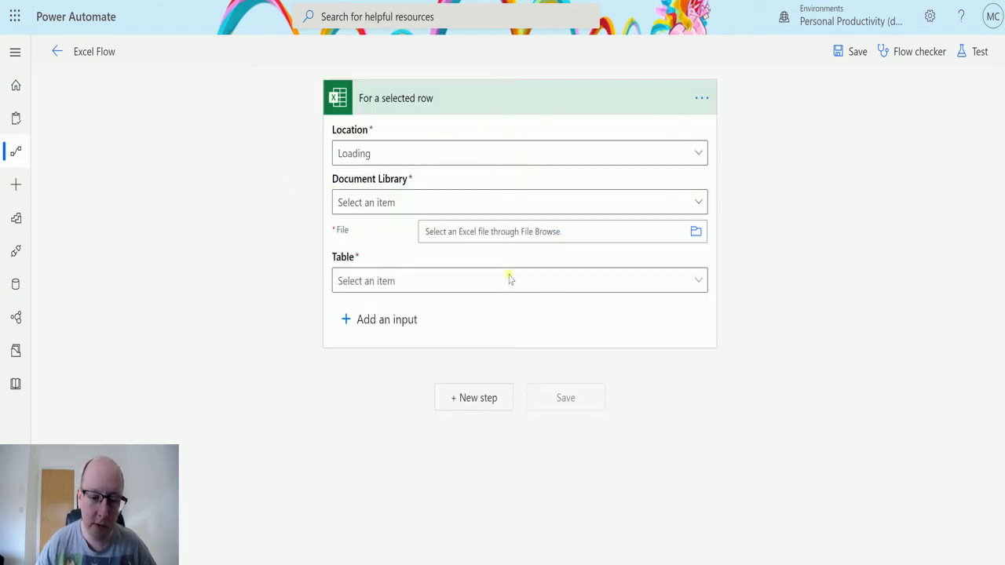
Step: Set the trigger's Location to OneDrive for Business and Document Library to OneDrive
left_click(703, 151)
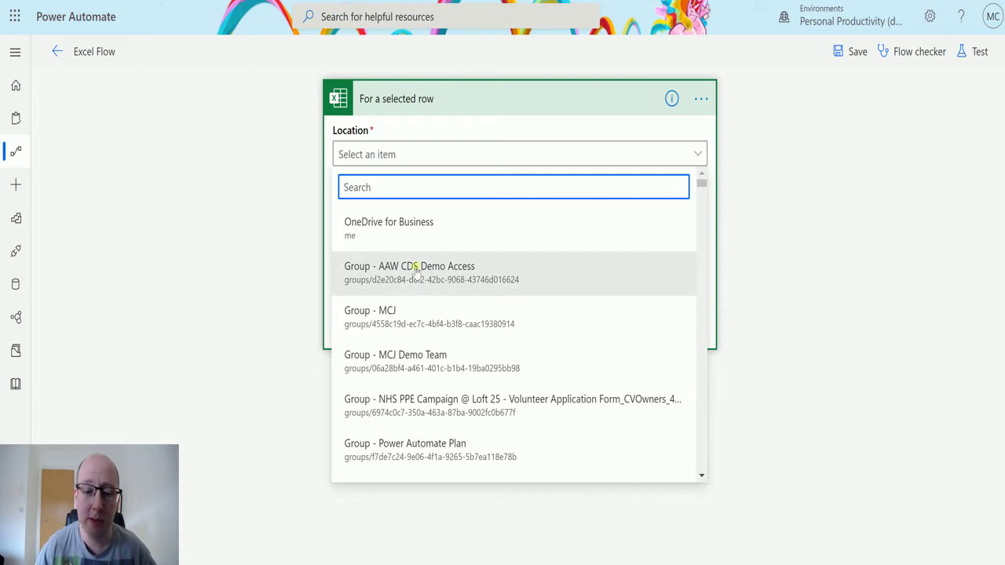
left_click(408, 224)
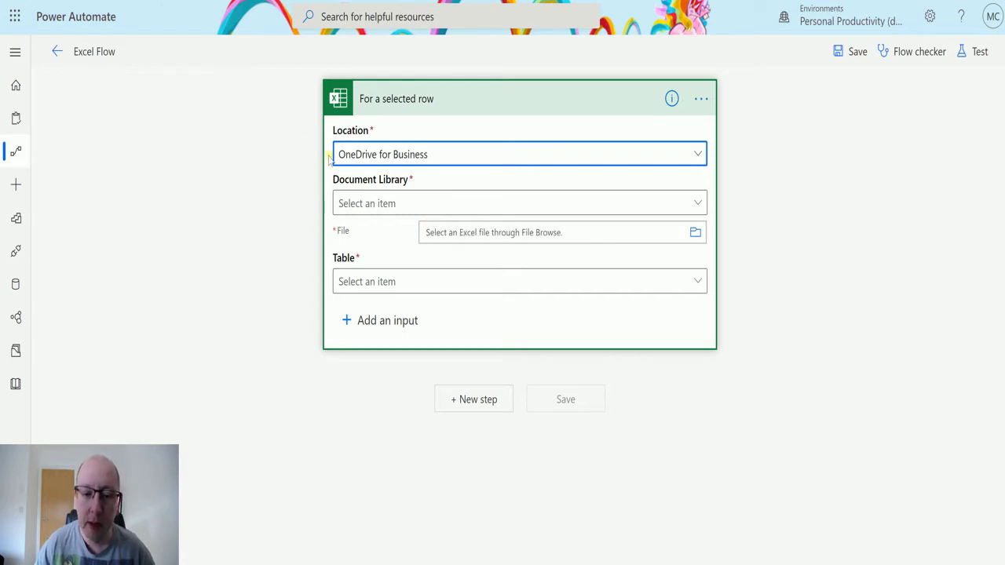
left_click(511, 201)
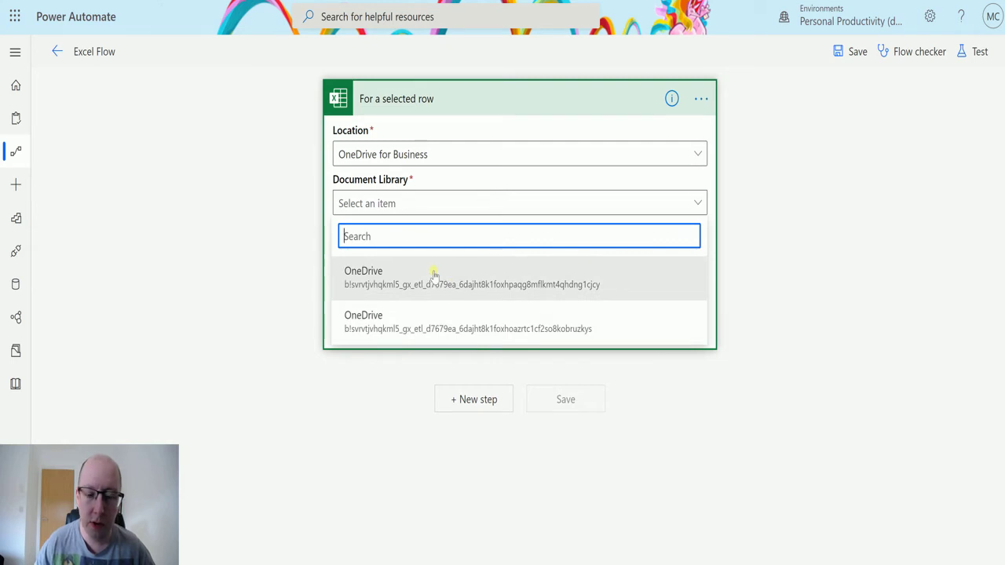
left_click(434, 274)
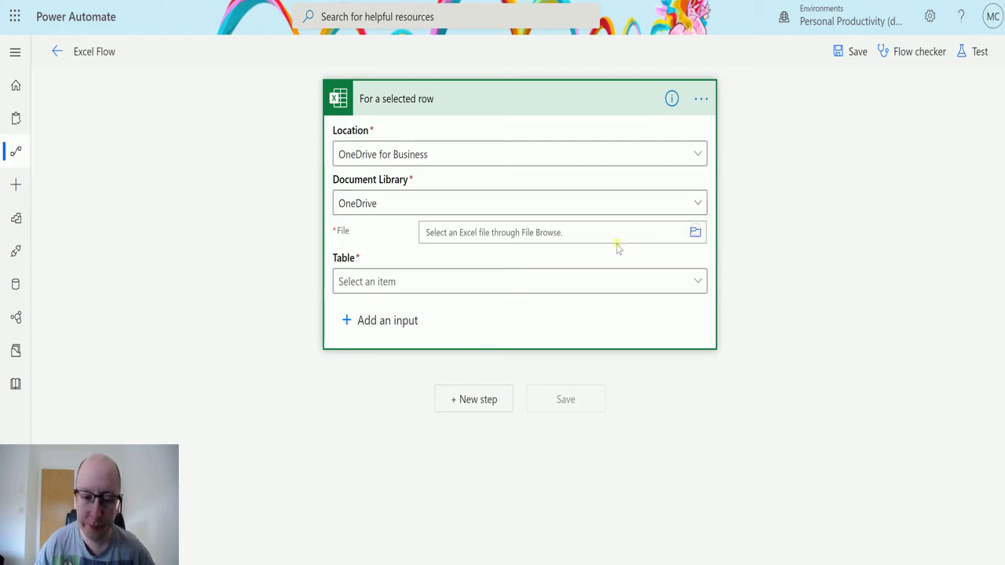
Step: Set the trigger's file to /PowerAutomate/FlowBook.xlsx and its table to Table1
left_click(696, 233)
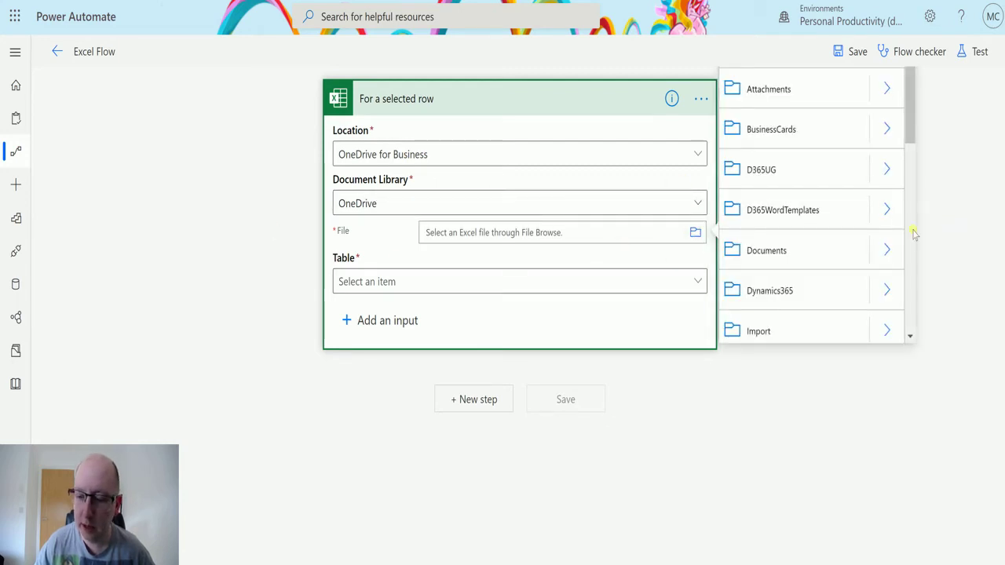
scroll(839, 238, "down", 3)
scroll(843, 201, "down", 3)
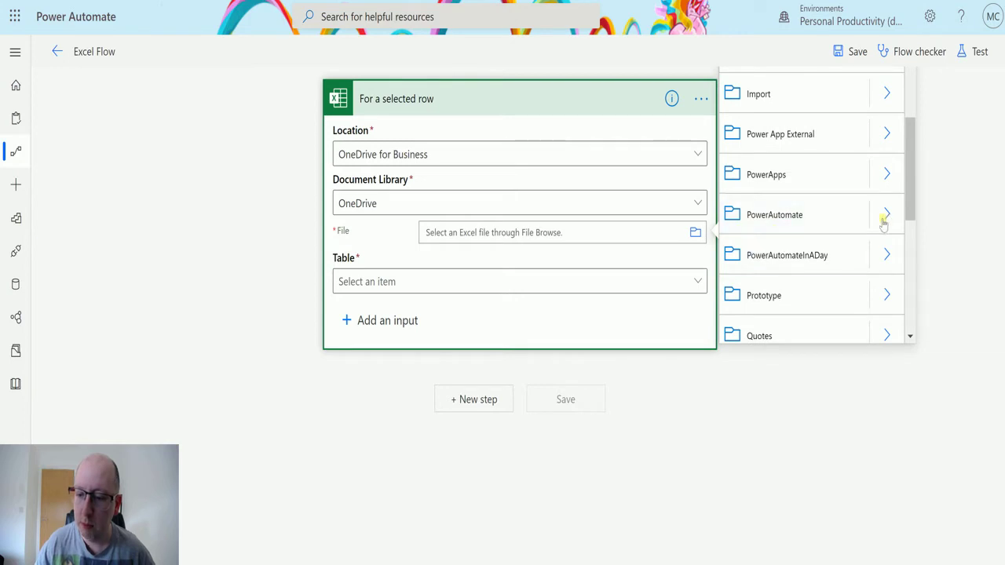
left_click(749, 224)
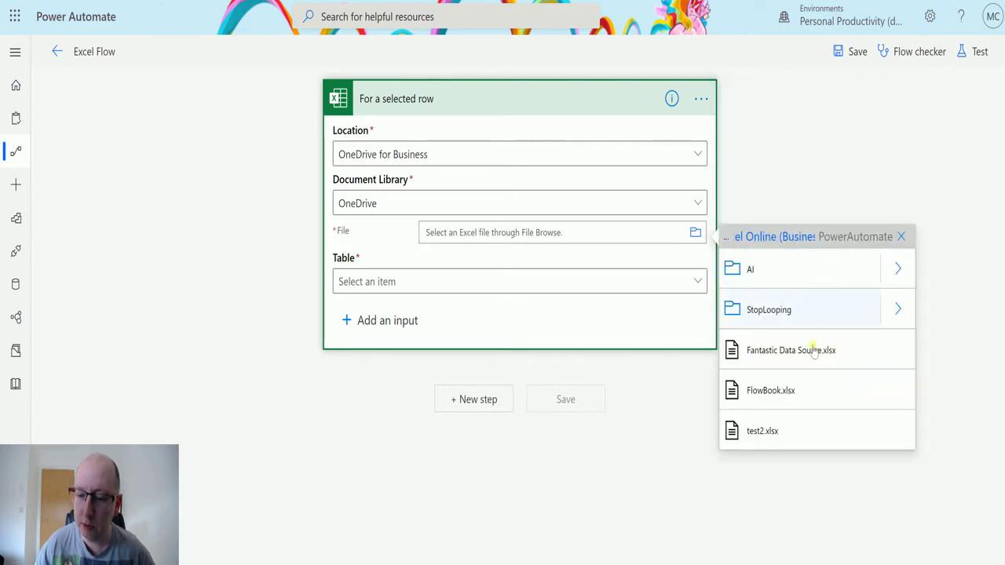
left_click(794, 398)
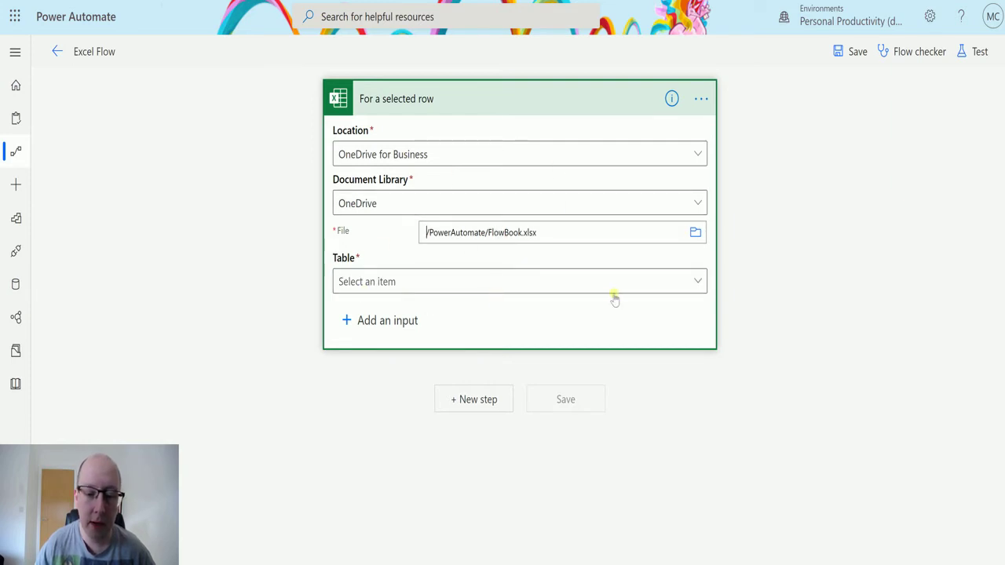
left_click(690, 287)
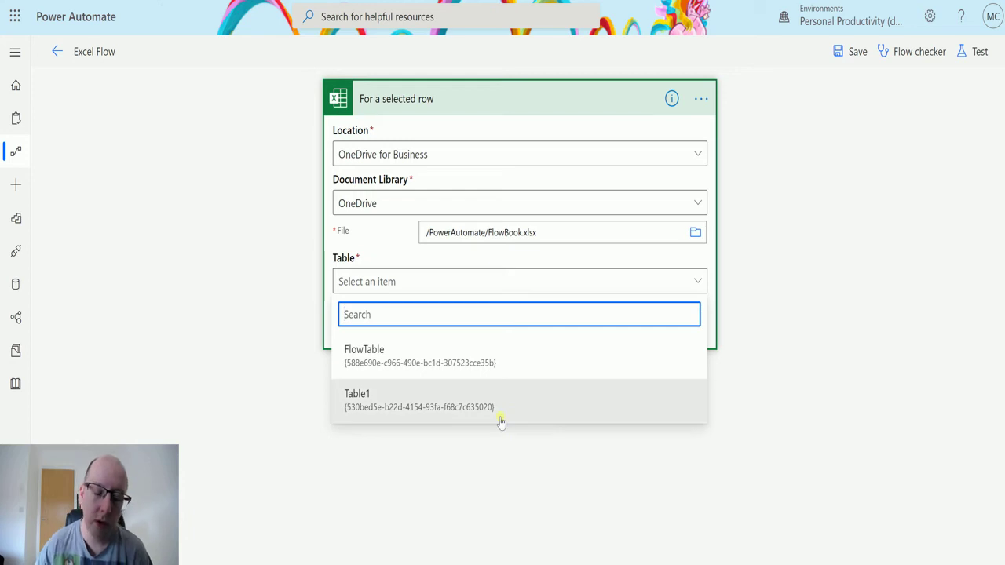
left_click(414, 399)
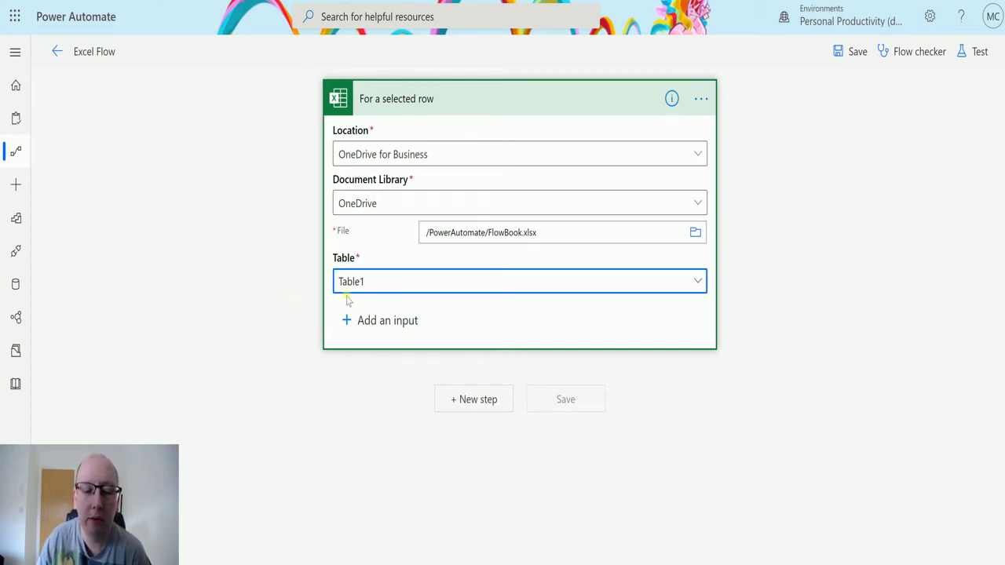
left_click(348, 347)
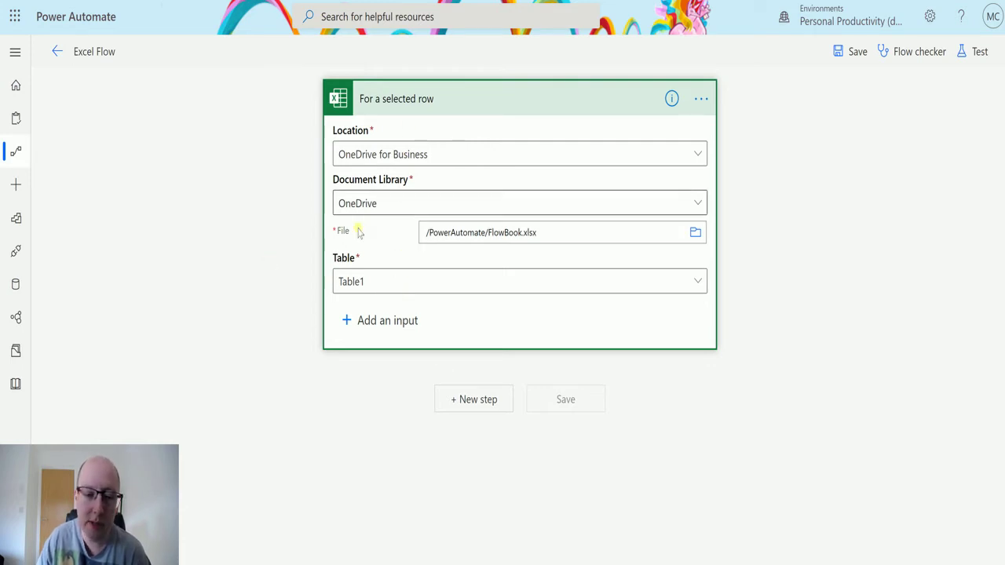
Step: Add a Compose action below the 'For a selected row' trigger
left_click(465, 400)
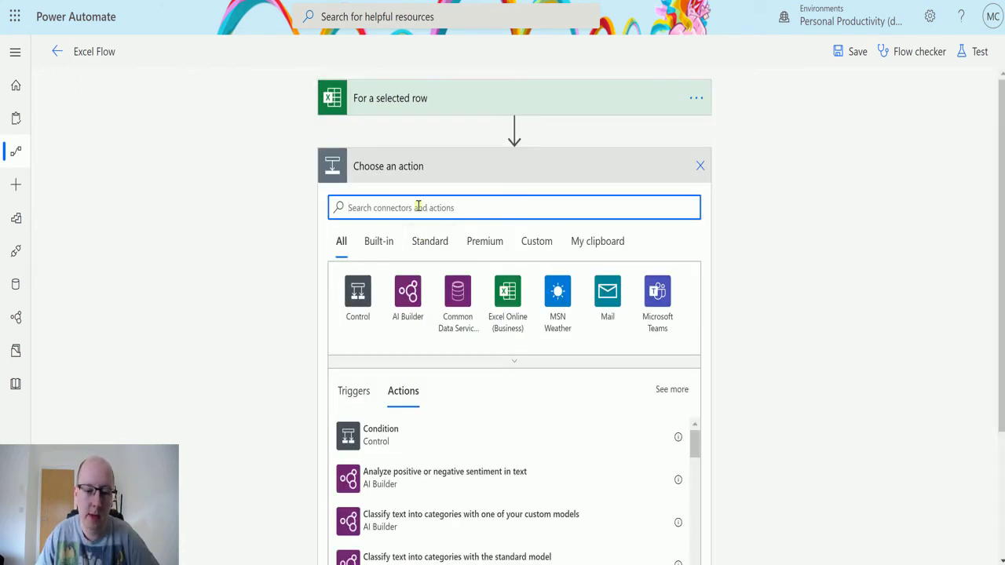
type("Compose")
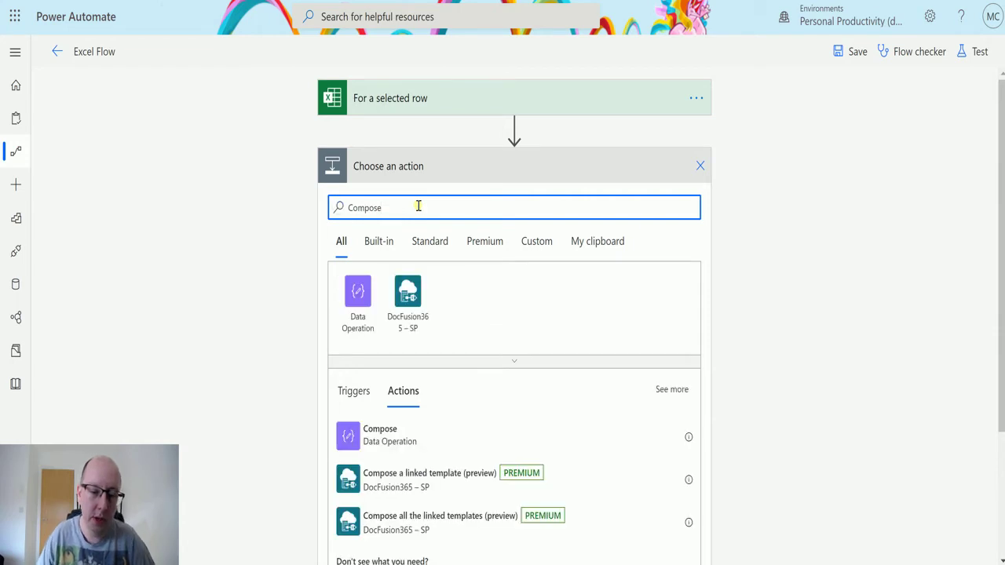
left_click(397, 438)
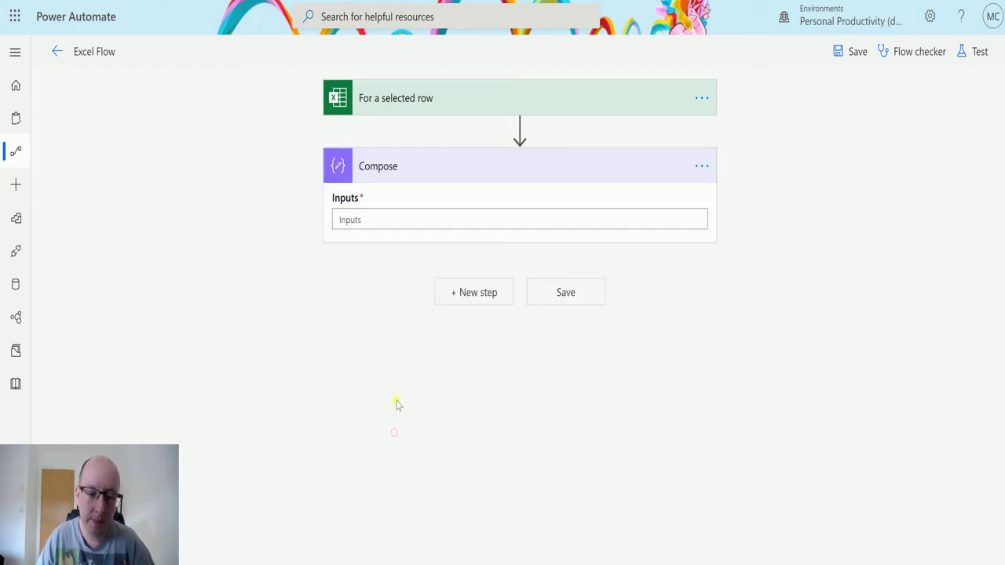
Step: Insert the trigger's Name (Formatted) dynamic value into the Compose Inputs field
left_click(380, 219)
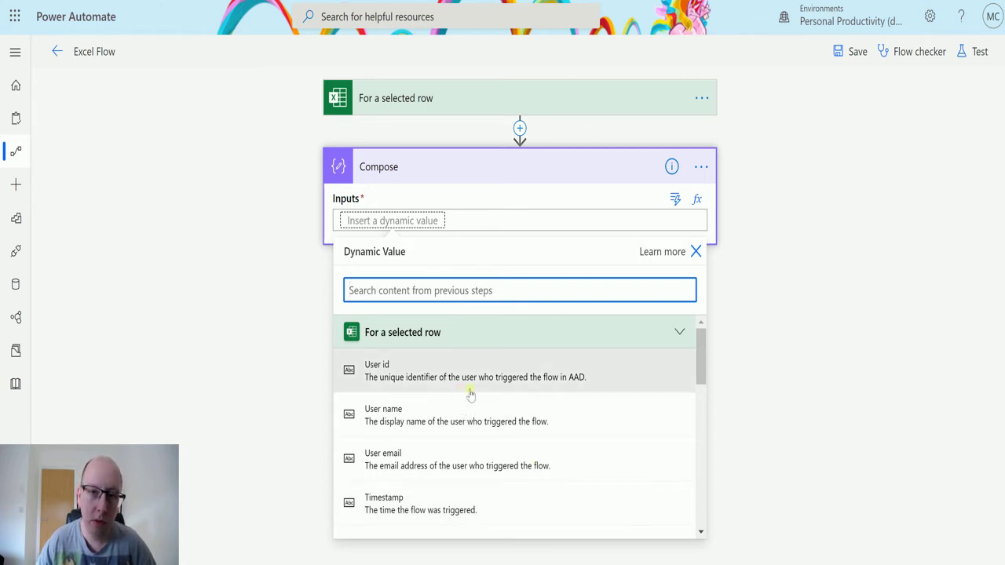
scroll(461, 400, "down", 1)
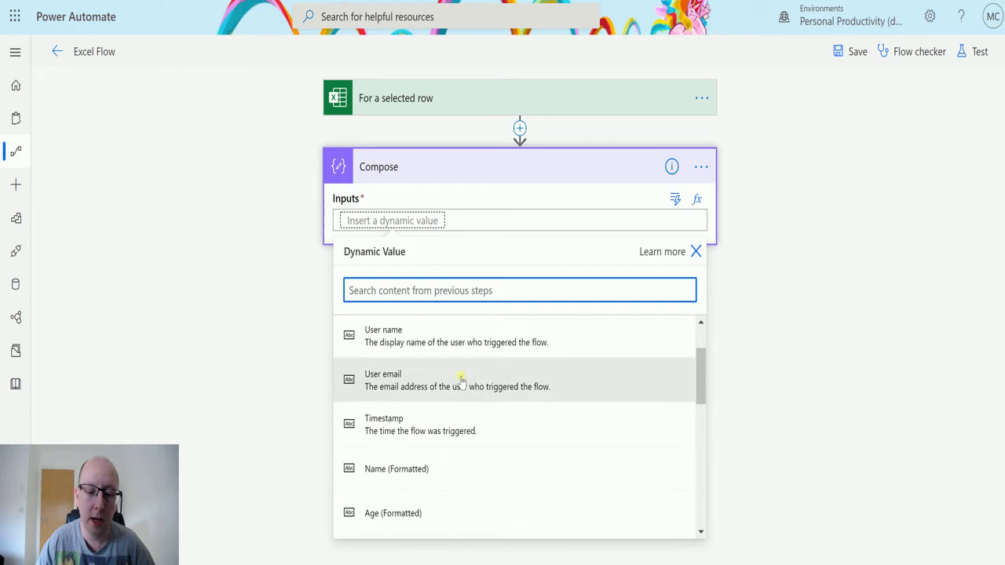
scroll(511, 367, "down", 2)
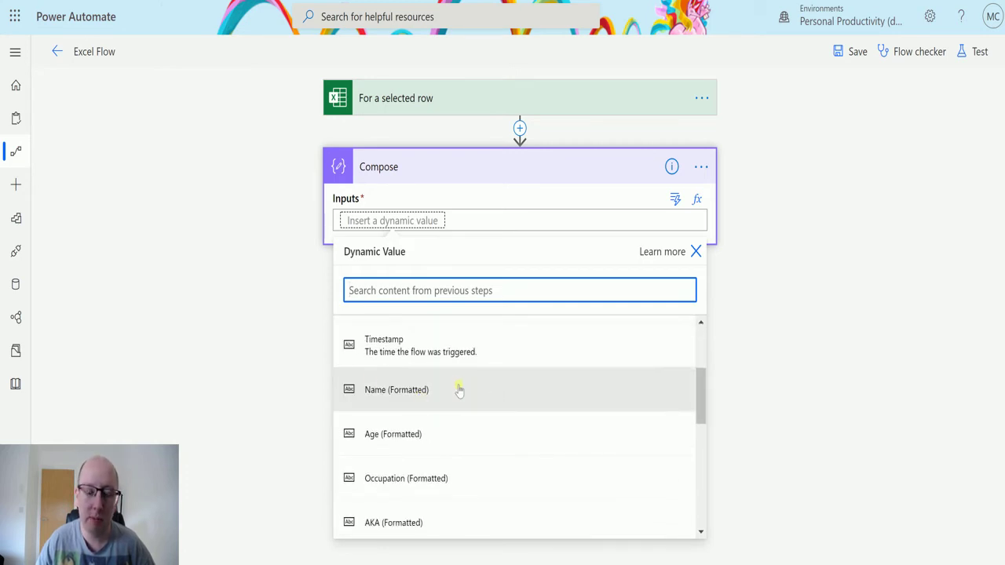
scroll(442, 337, "down", 1)
scroll(448, 380, "up", 1)
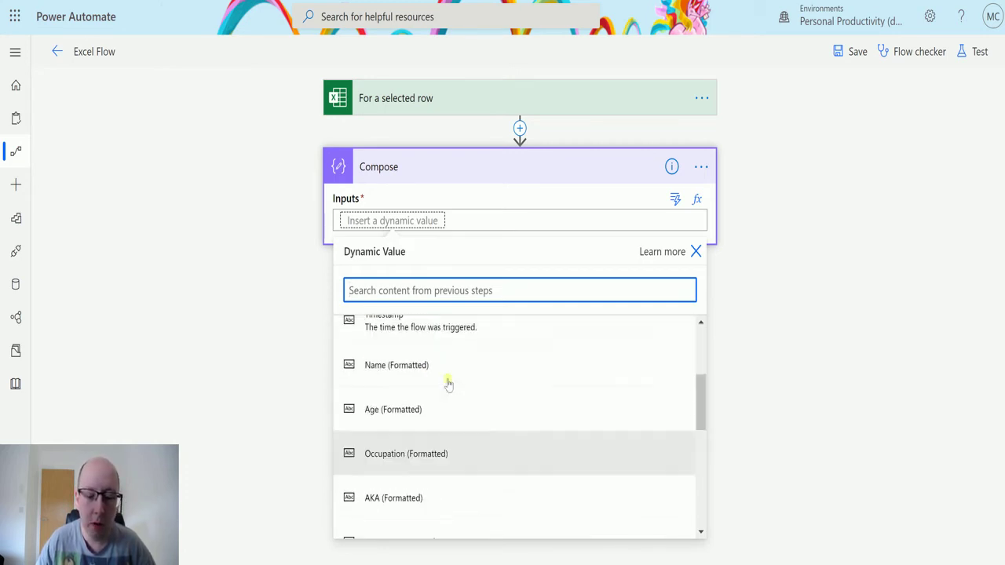
scroll(443, 483, "down", 1)
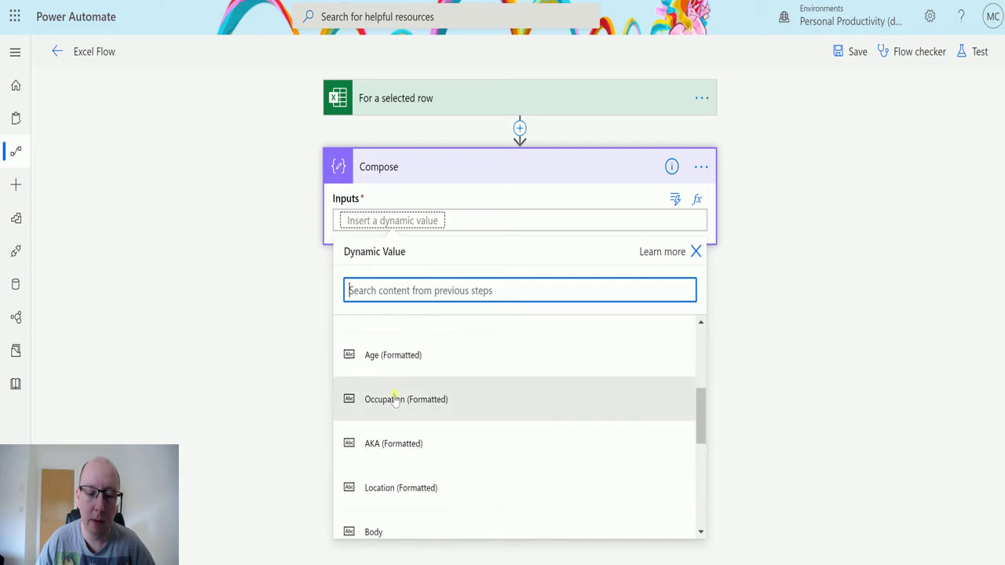
scroll(424, 476, "up", 1)
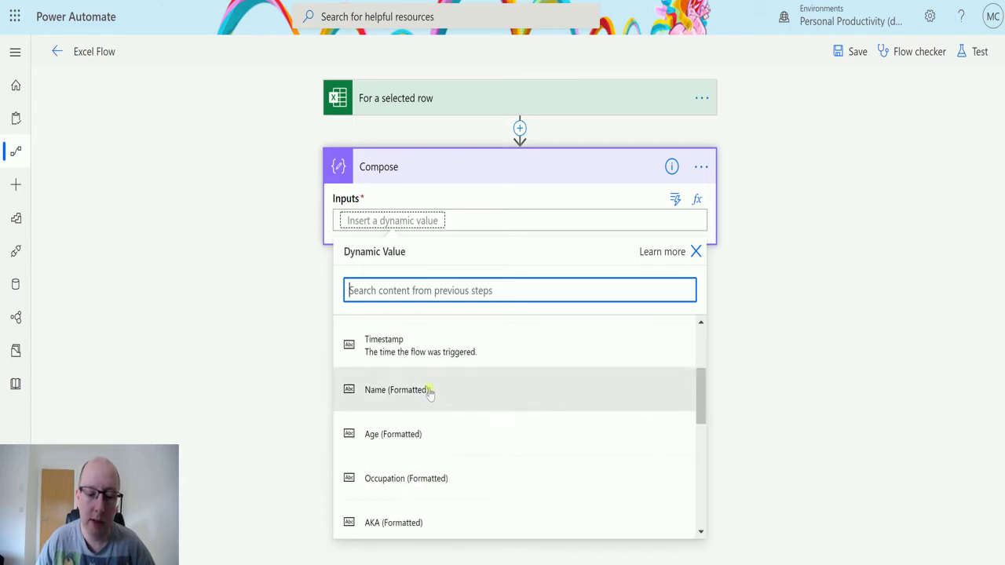
scroll(442, 455, "down", 1)
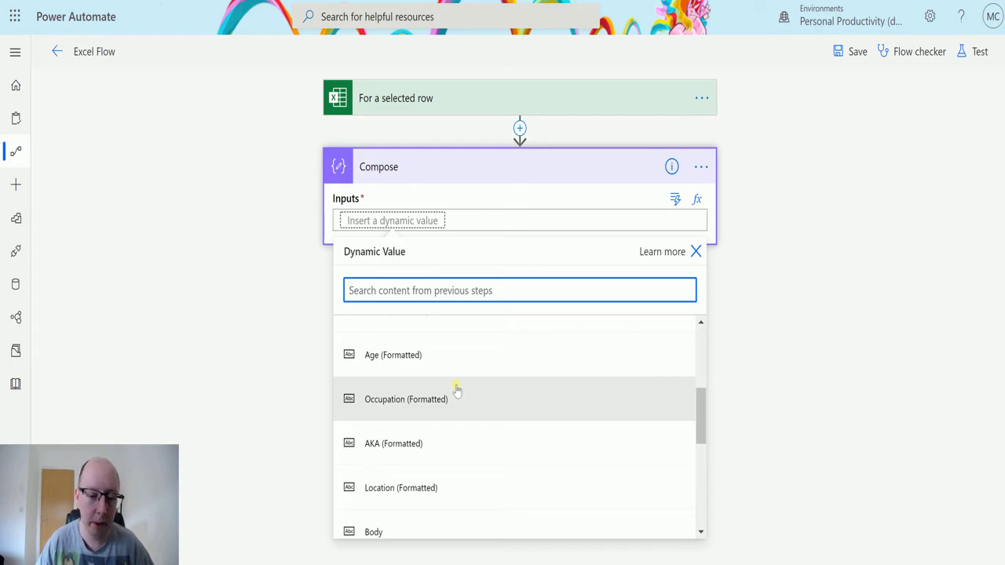
scroll(420, 397, "up", 1)
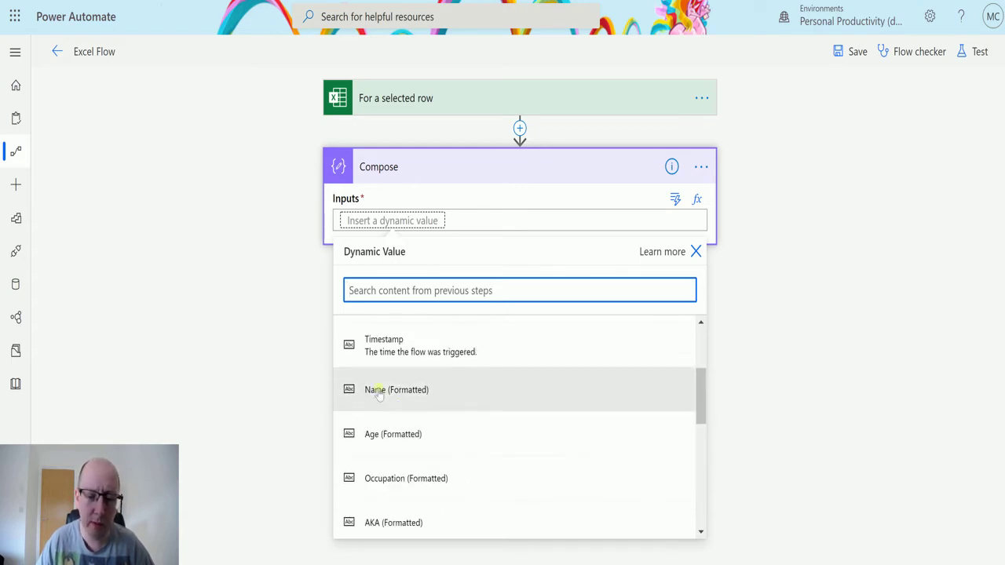
left_click(379, 391)
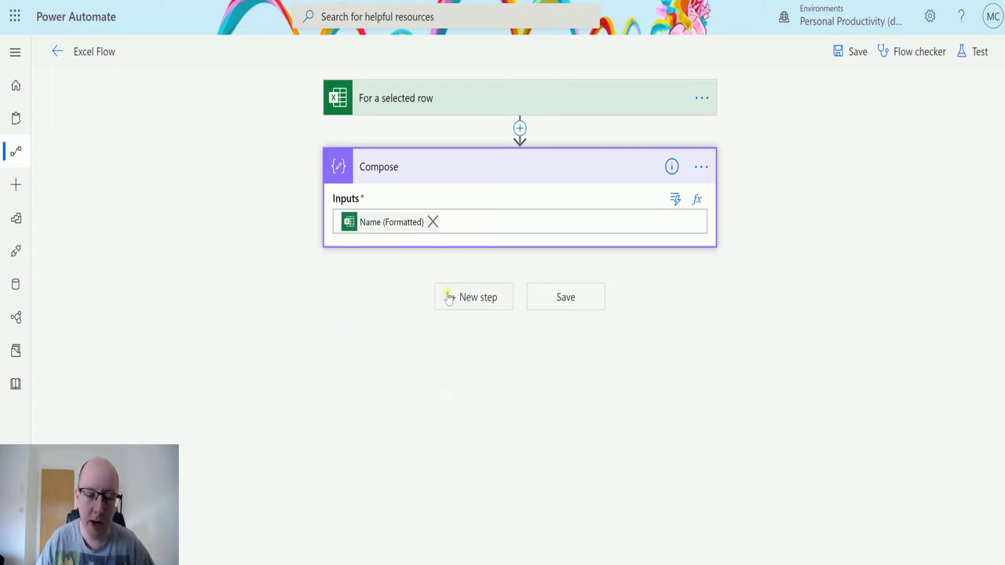
scroll(460, 354, "down", 2)
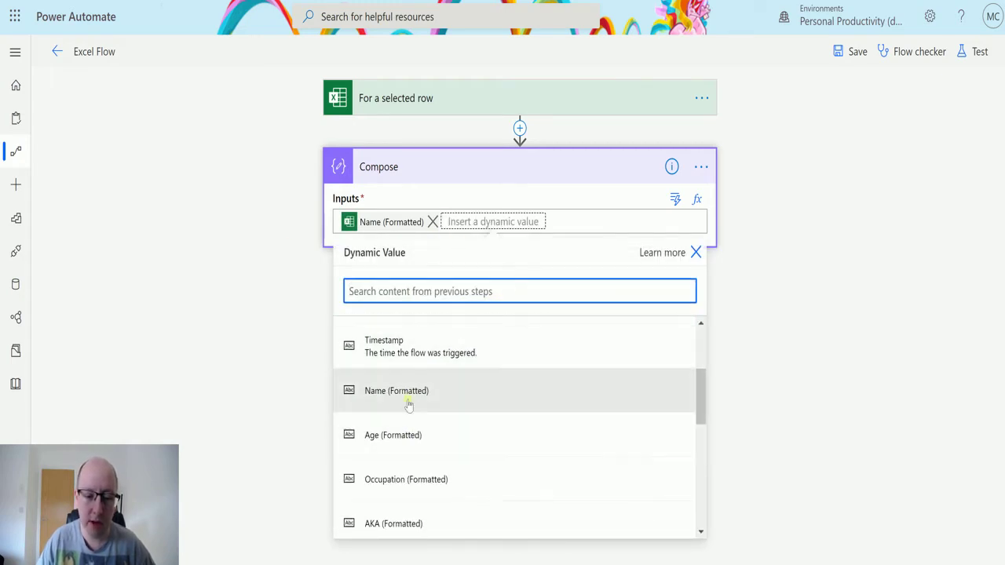
scroll(408, 404, "down", 3)
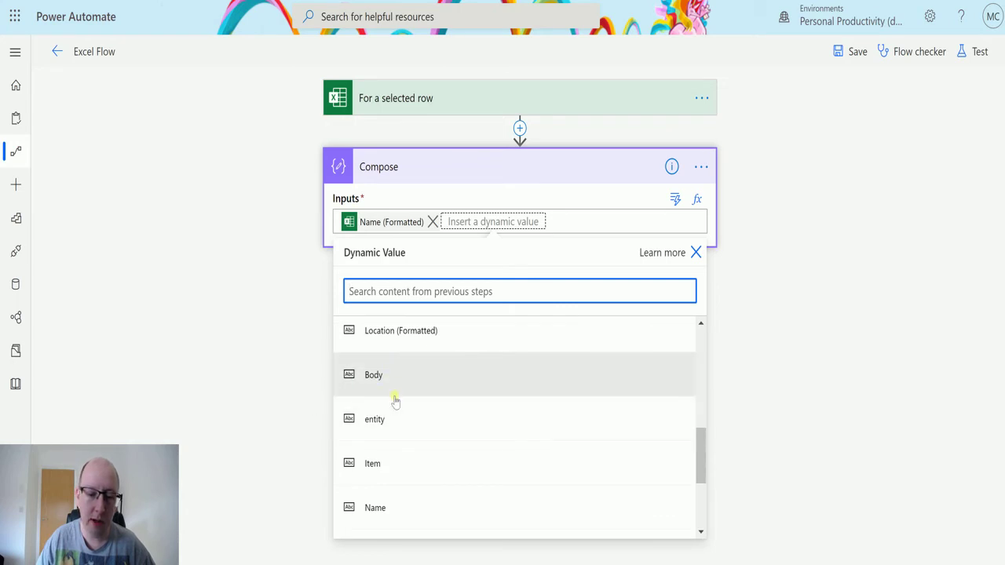
scroll(434, 388, "down", 2)
scroll(489, 477, "down", 2)
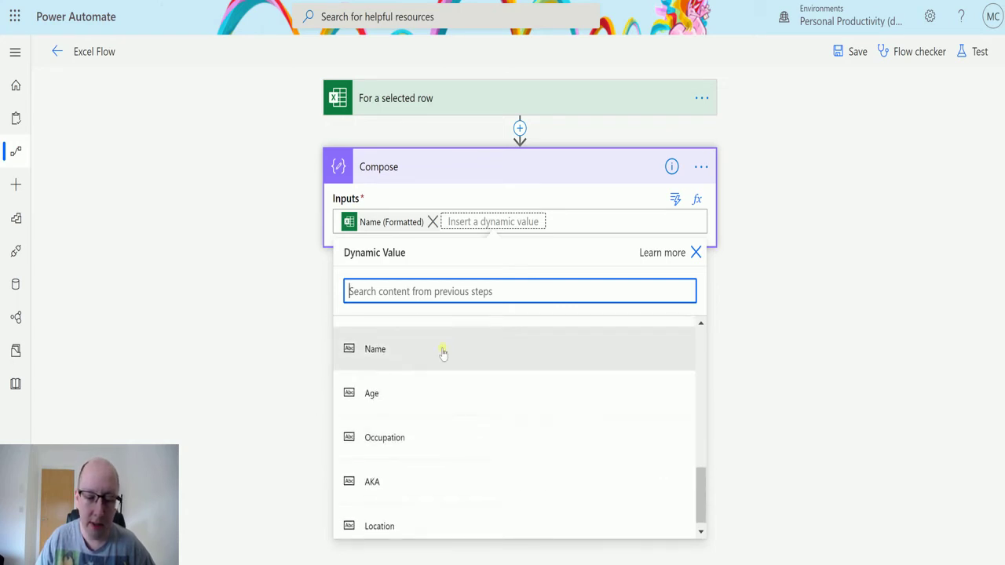
scroll(424, 448, "up", 5)
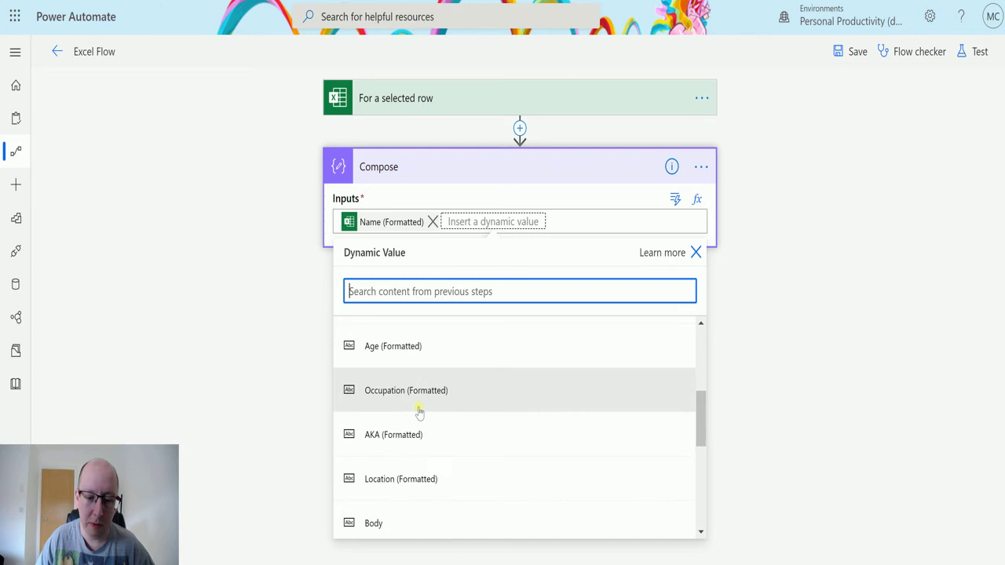
scroll(419, 411, "down", 5)
scroll(408, 377, "up", 3)
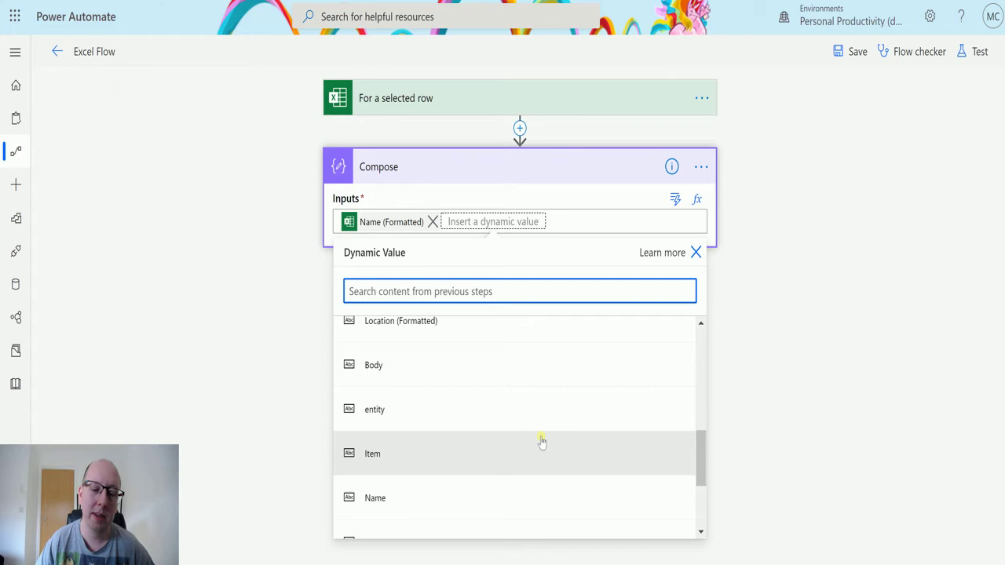
scroll(476, 435, "up", 2)
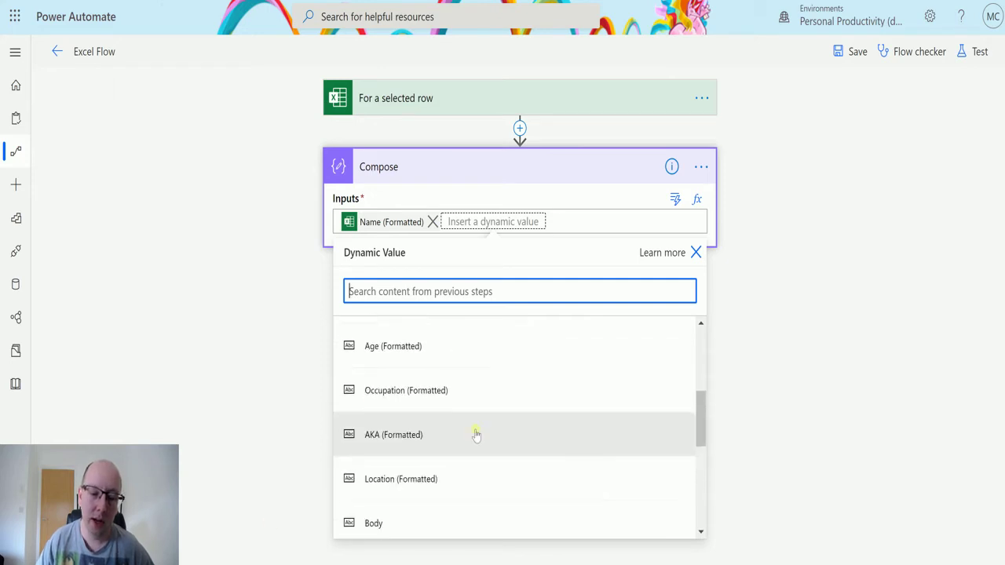
scroll(455, 424, "down", 2)
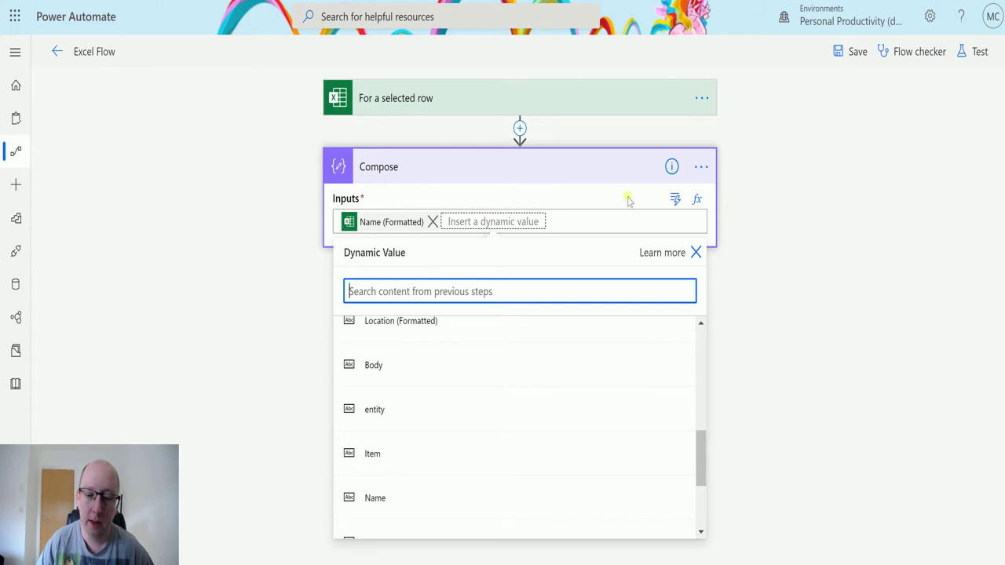
left_click(741, 222)
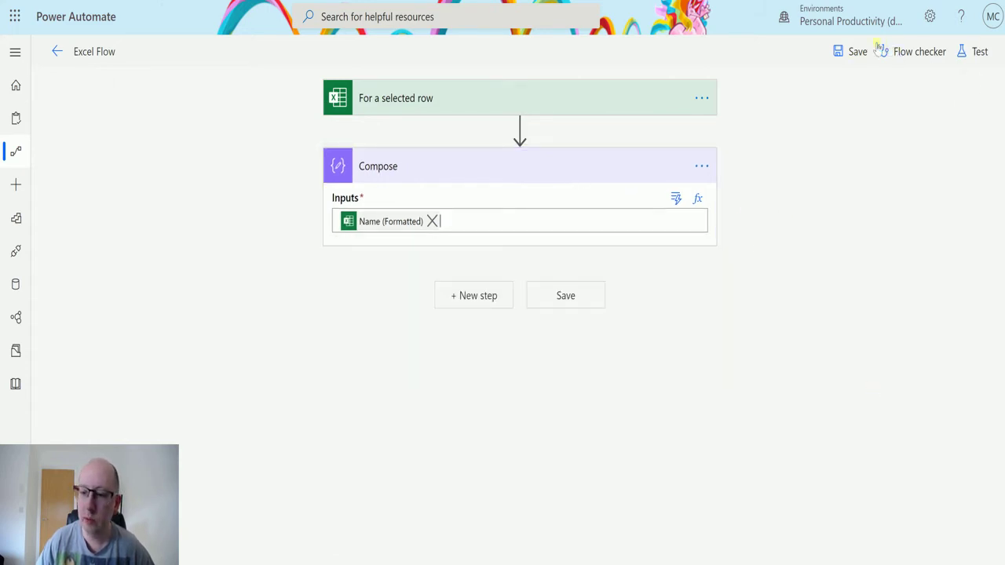
Step: Save Excel Flow, then close the Test Flow panel since testing is unavailable
left_click(849, 52)
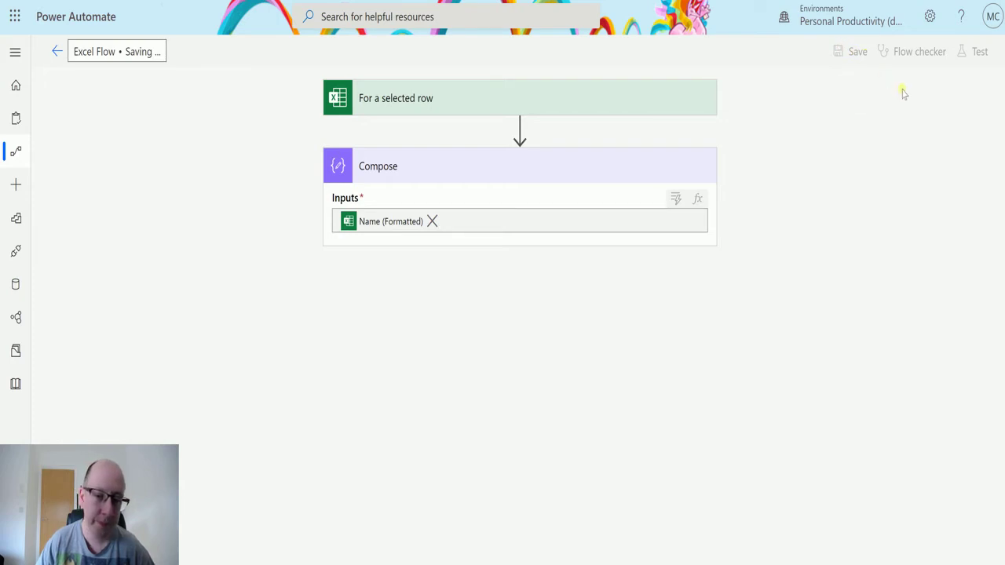
left_click(974, 51)
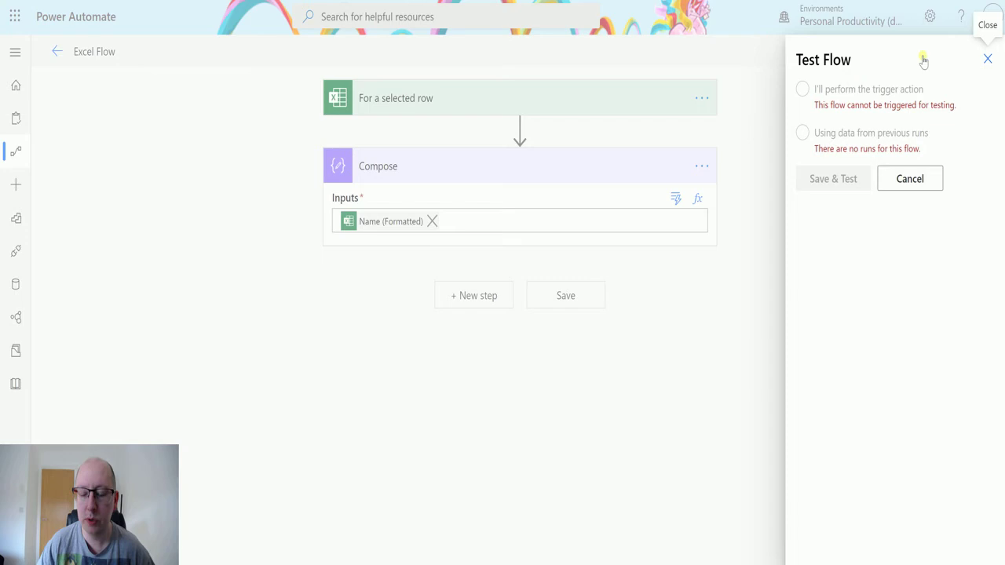
left_click(909, 179)
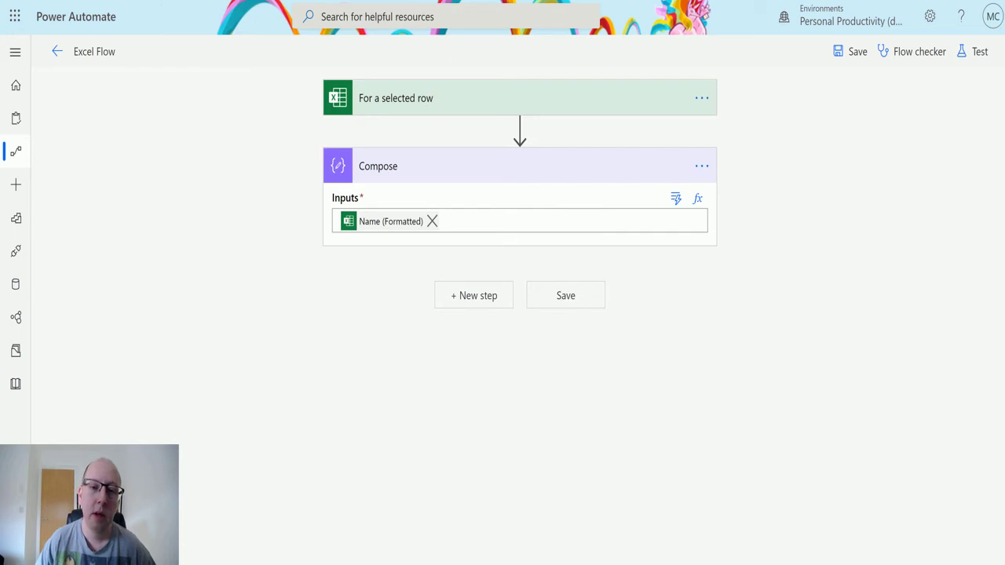
key("ctrl+Tab")
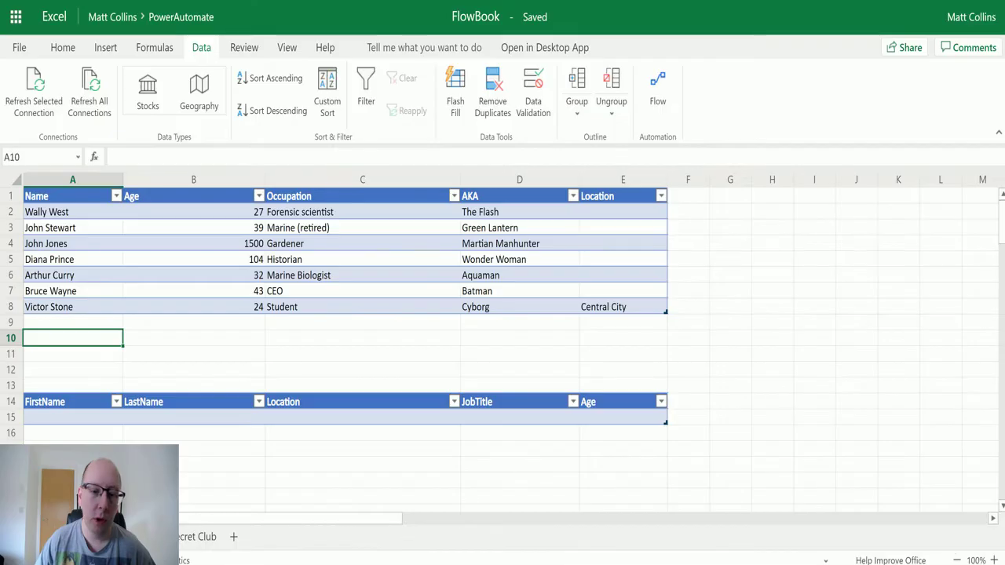
left_click(128, 385)
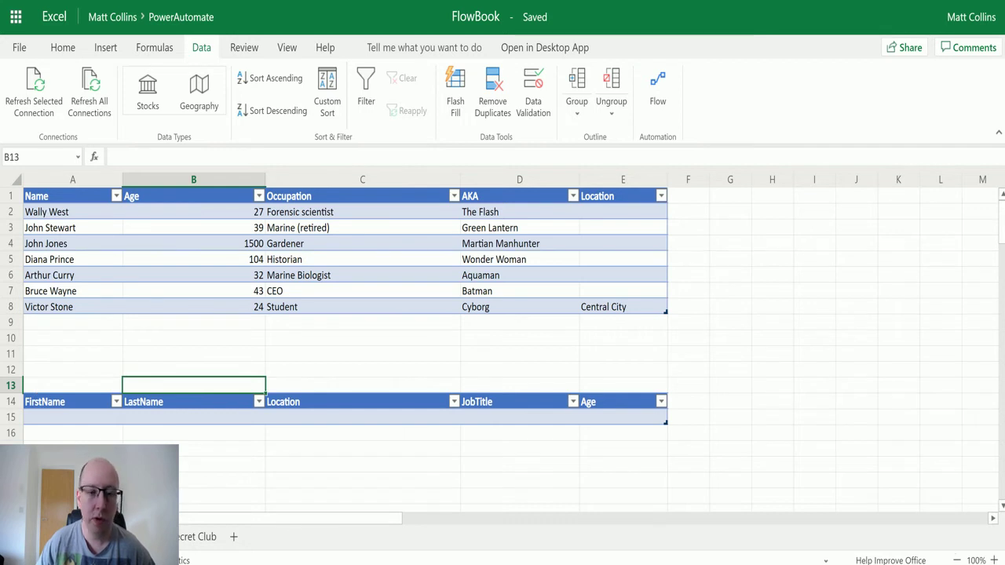
left_click(33, 212)
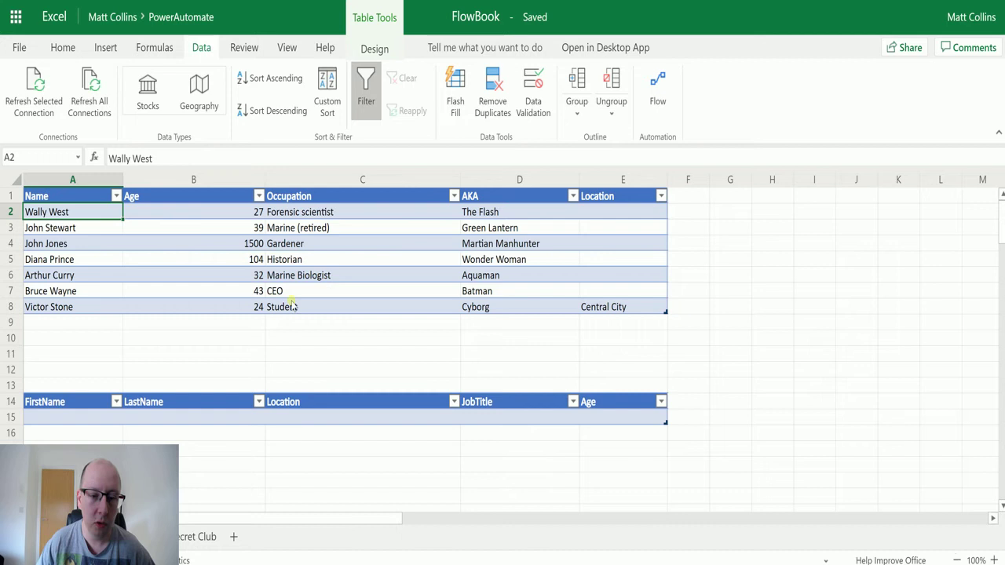
Step: Select row 3, open the workbook's Flow list and try running Excel Flow
left_click(166, 257)
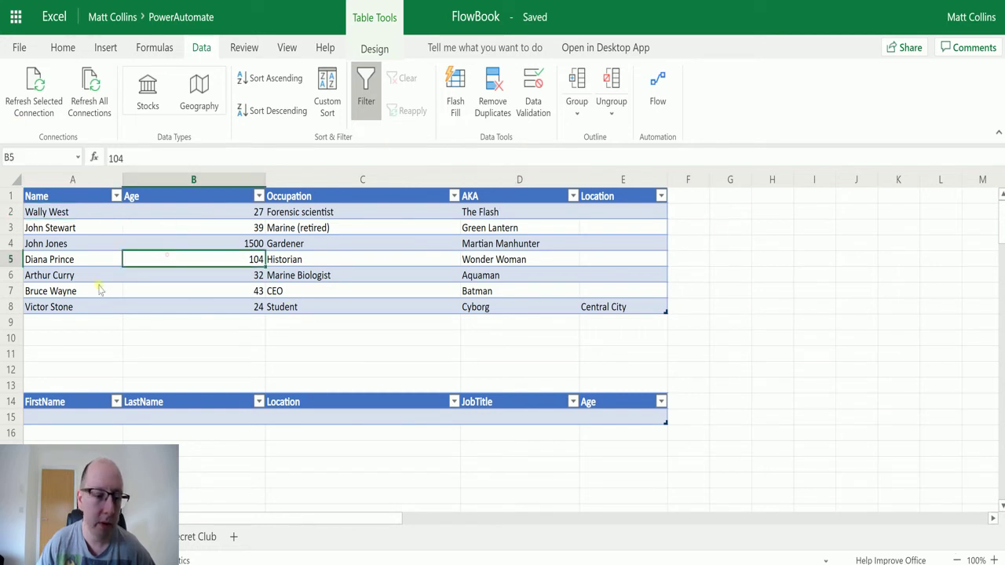
left_click(13, 228)
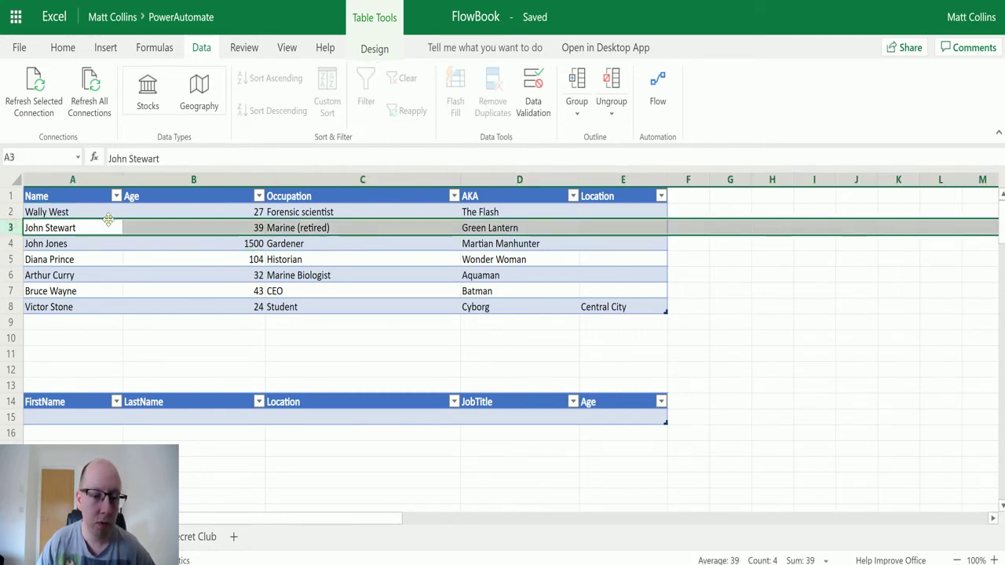
left_click(663, 91)
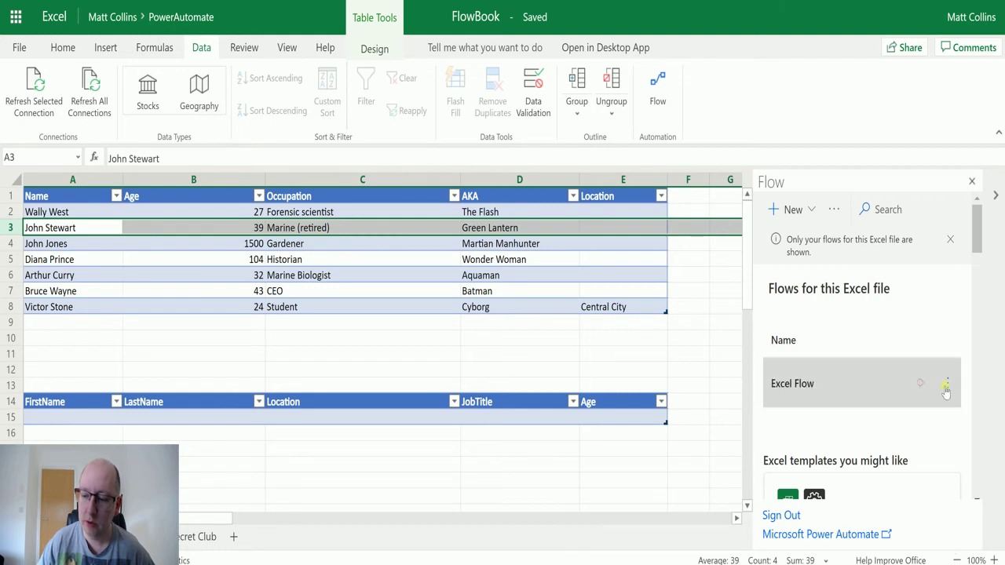
left_click(947, 384)
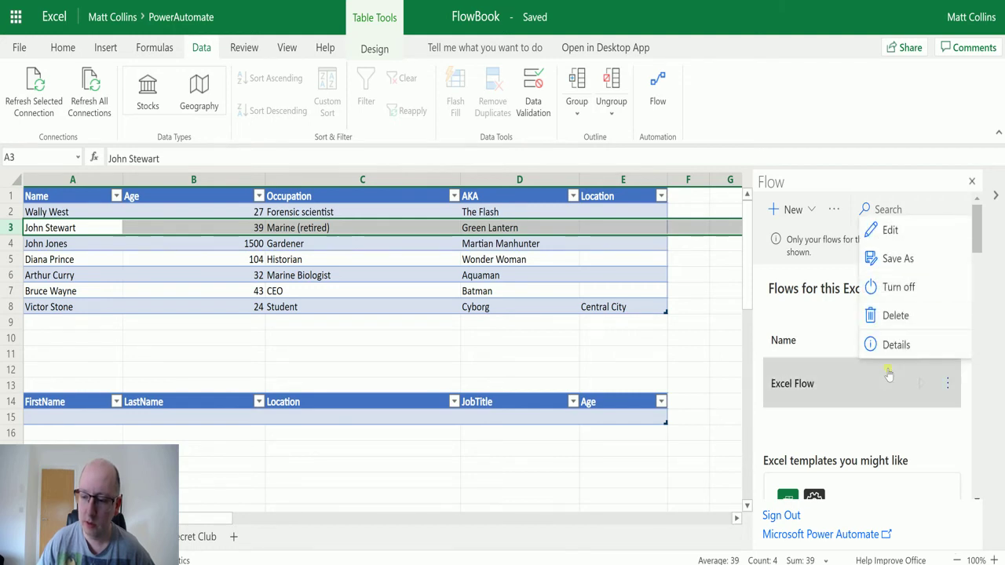
left_click(839, 382)
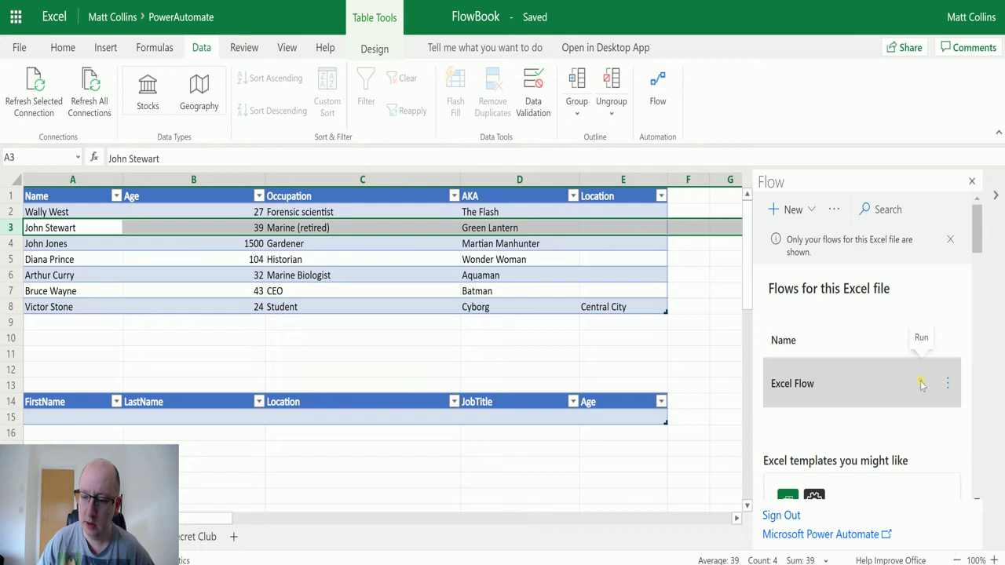
left_click(921, 382)
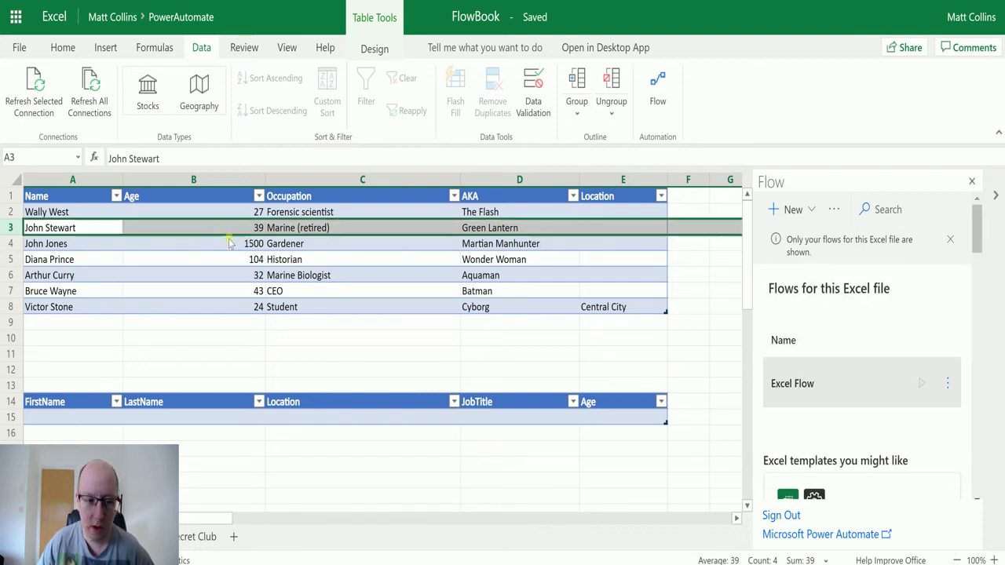
Step: Select cells A3 to E3 and run Excel Flow on that row, confirming Continue and Run flow
left_click(197, 276)
left_click_drag(32, 228, 620, 229)
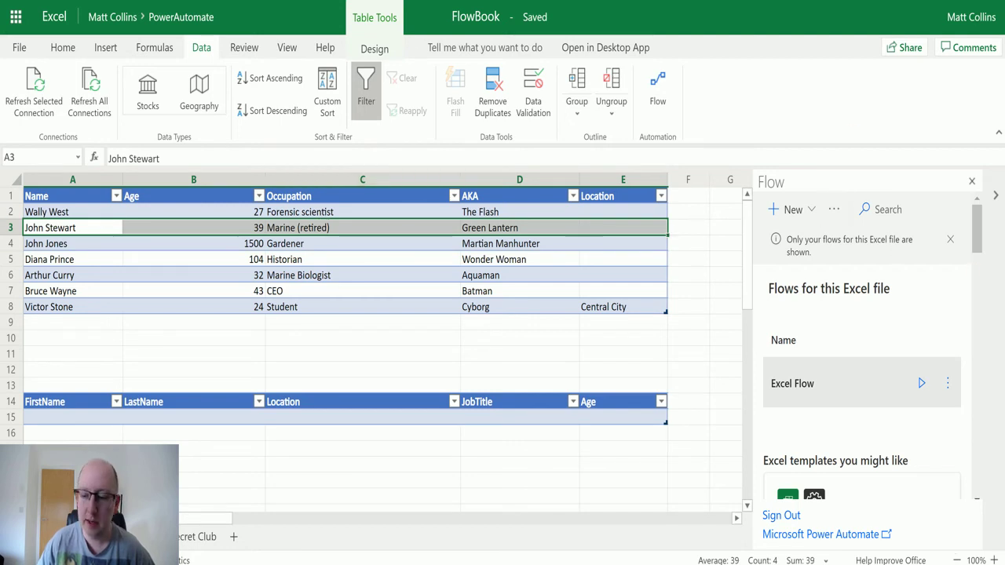
left_click(923, 383)
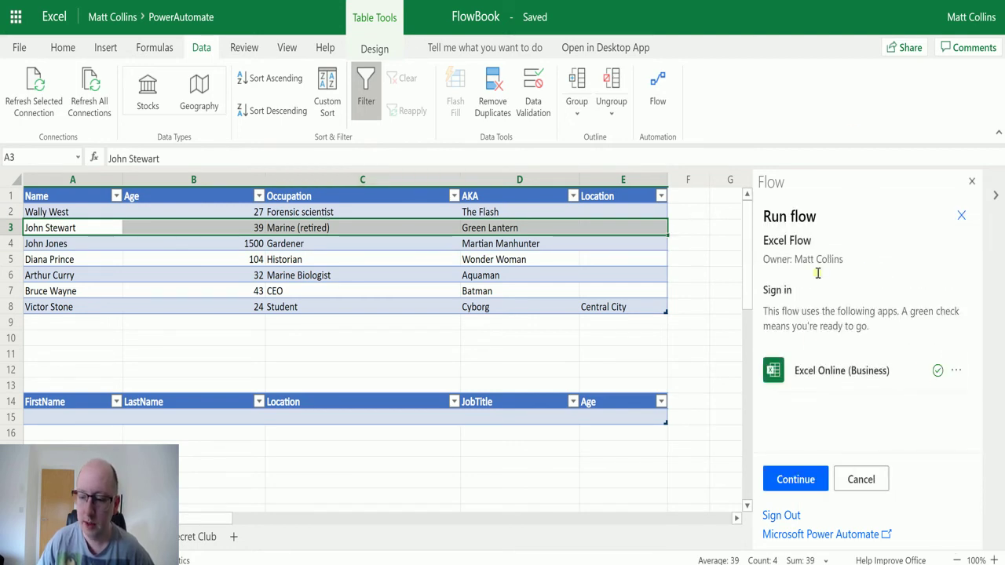
left_click(820, 479)
left_click(817, 485)
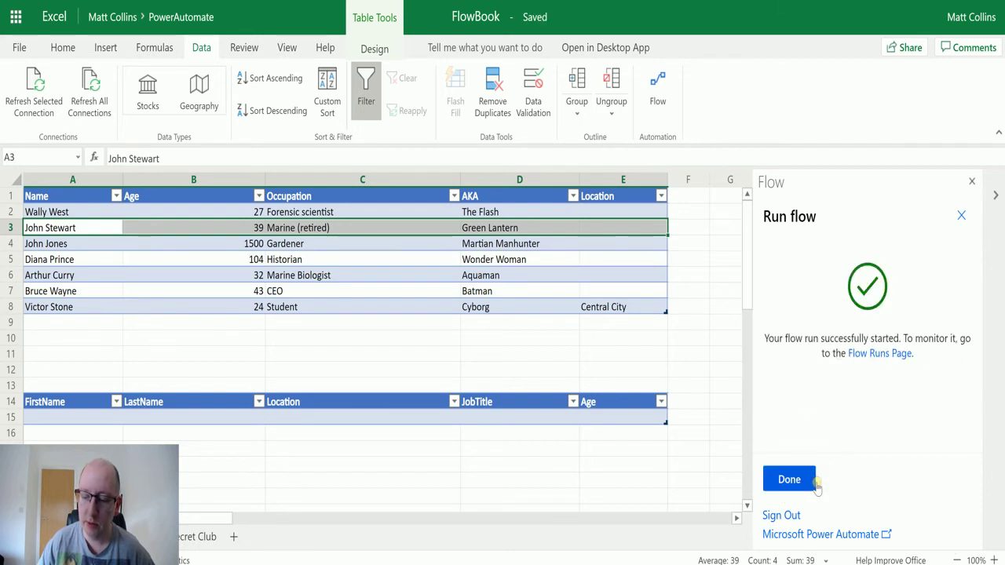
left_click(809, 480)
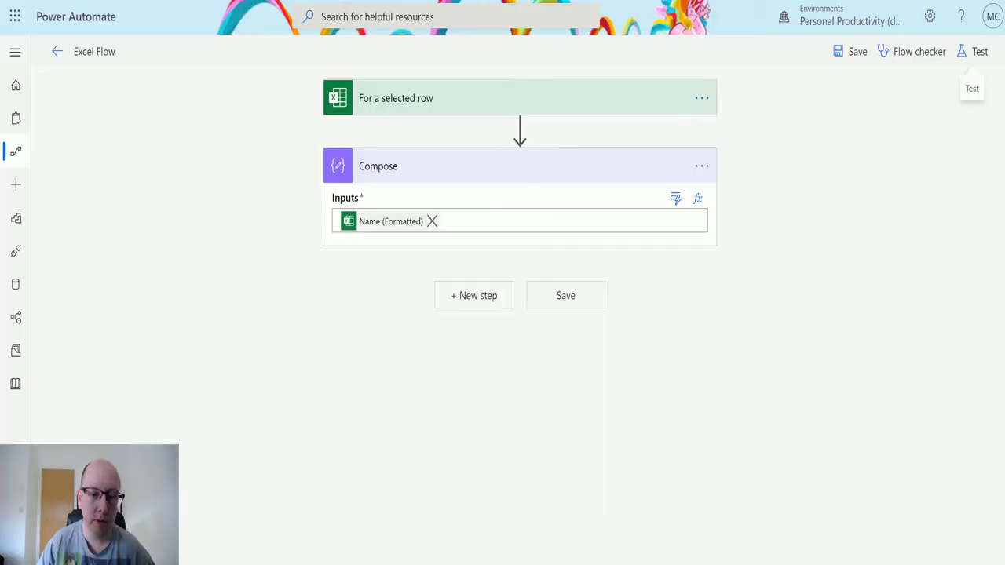
Step: Open Excel Flow's latest successful run and expand the 'For a selected row' trigger outputs
left_click(56, 51)
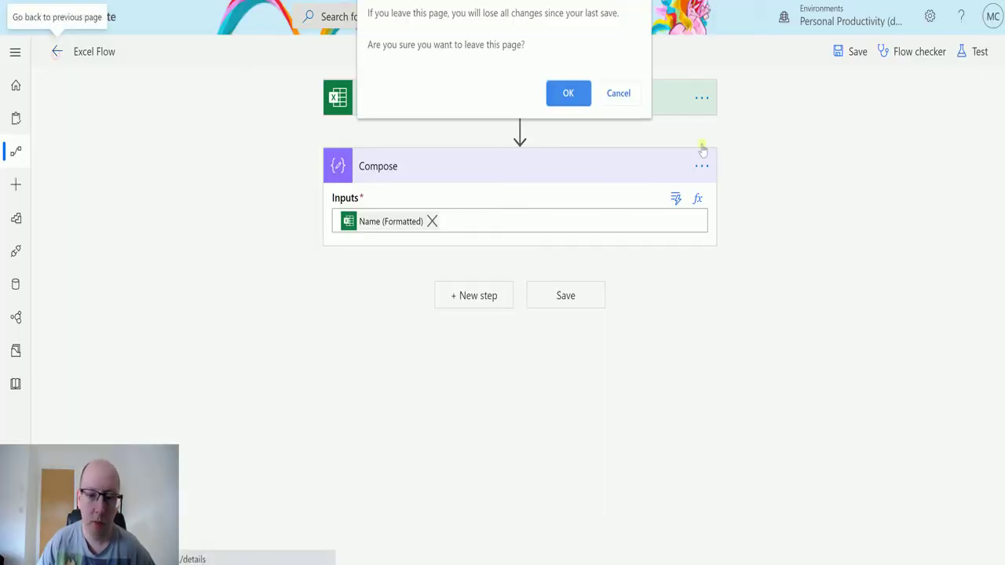
left_click(568, 93)
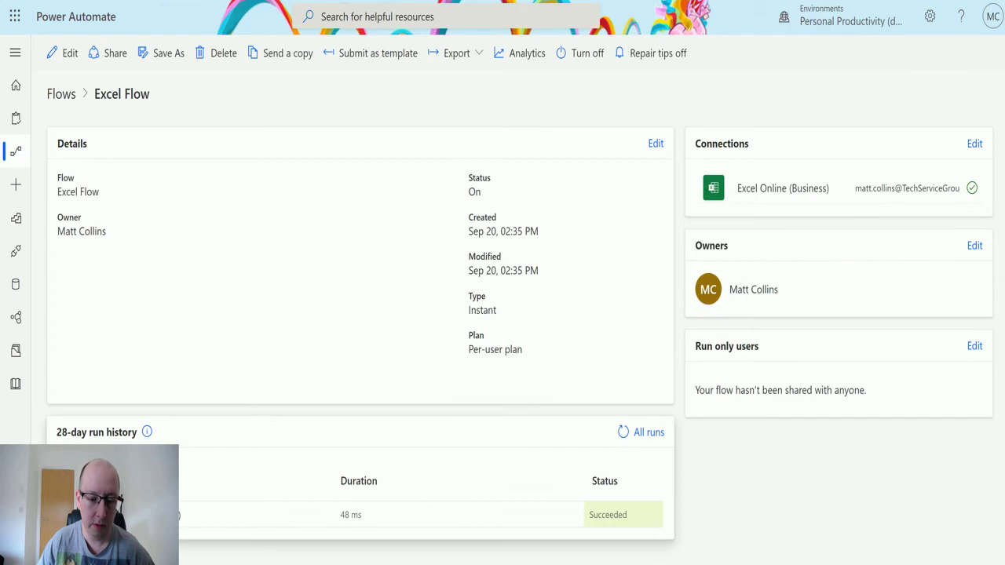
left_click(205, 514)
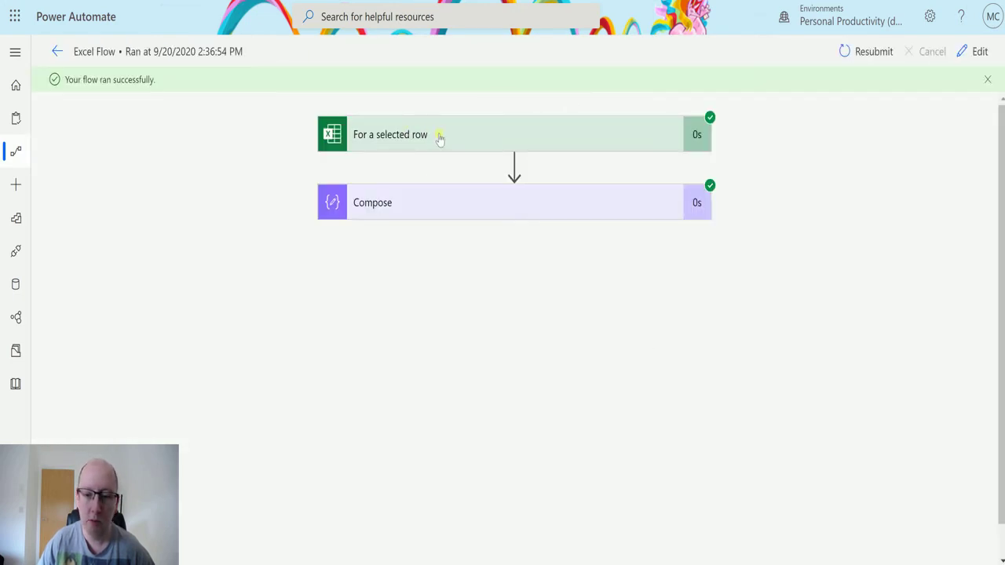
left_click(617, 130)
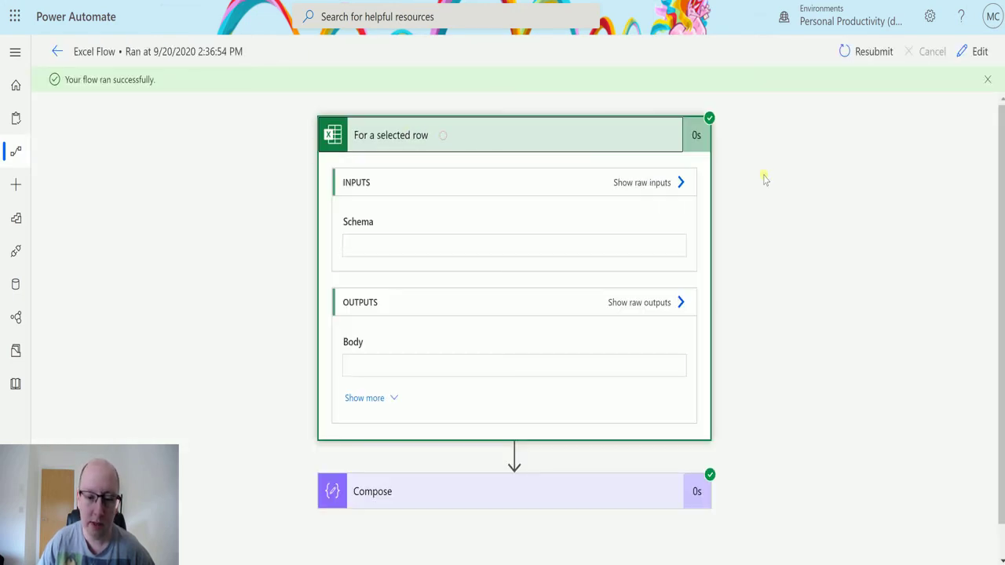
left_click(575, 145)
left_click(502, 135)
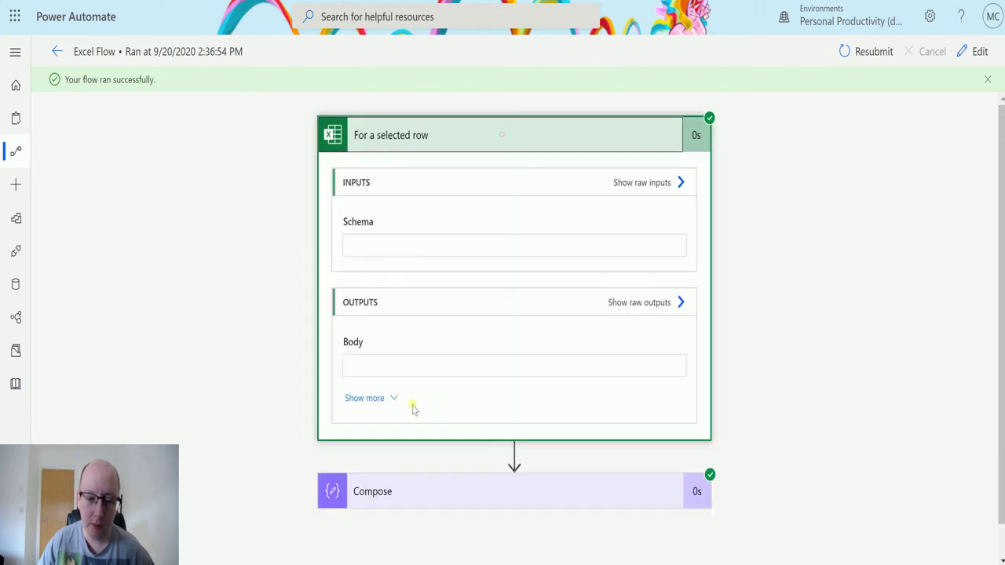
Step: Check the Compose output shows the selected row's name, then switch back to Excel
left_click_drag(679, 249, 681, 309)
scroll(552, 270, "up", 8)
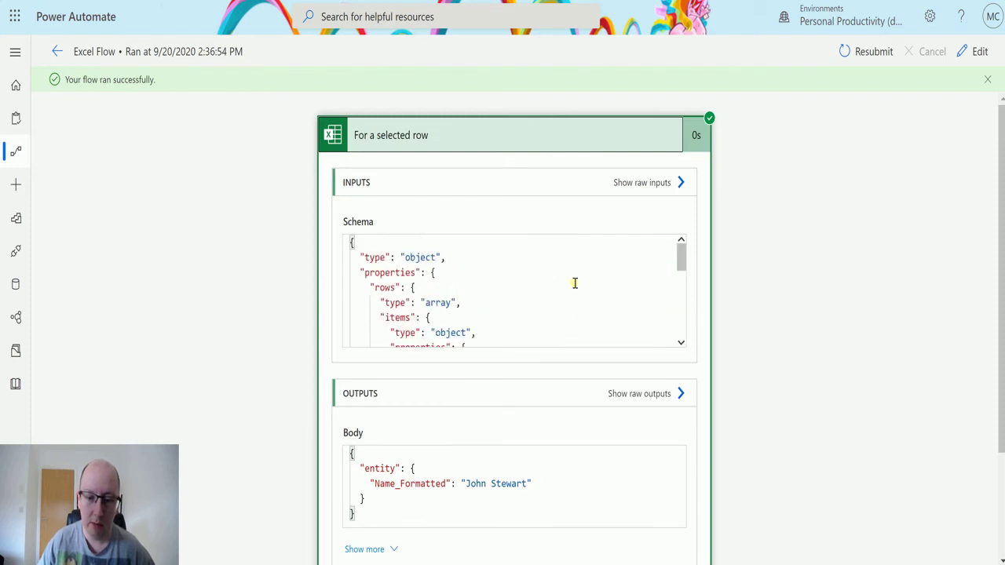
scroll(573, 282, "down", 10)
scroll(542, 325, "down", 2)
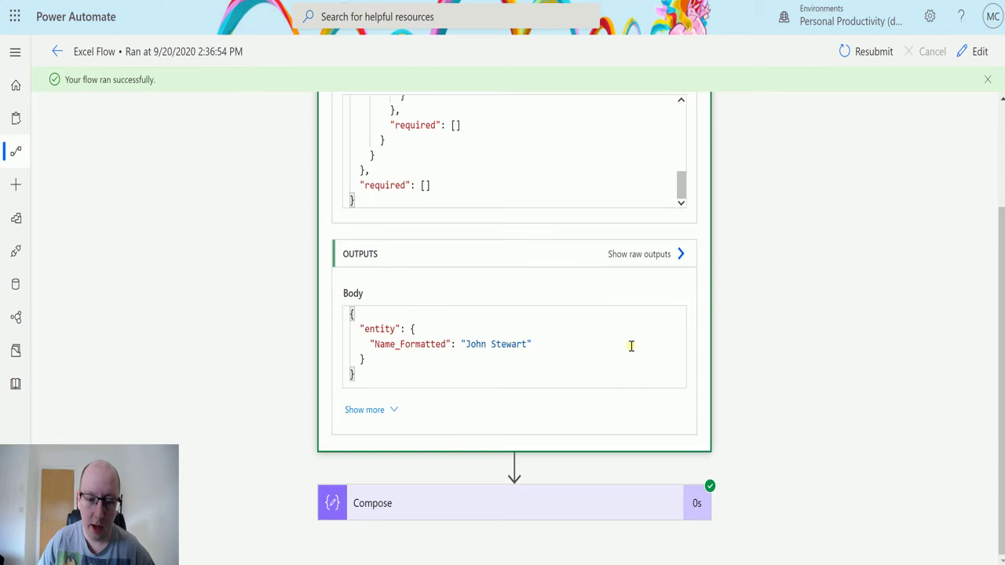
left_click(507, 509)
scroll(605, 327, "down", 3)
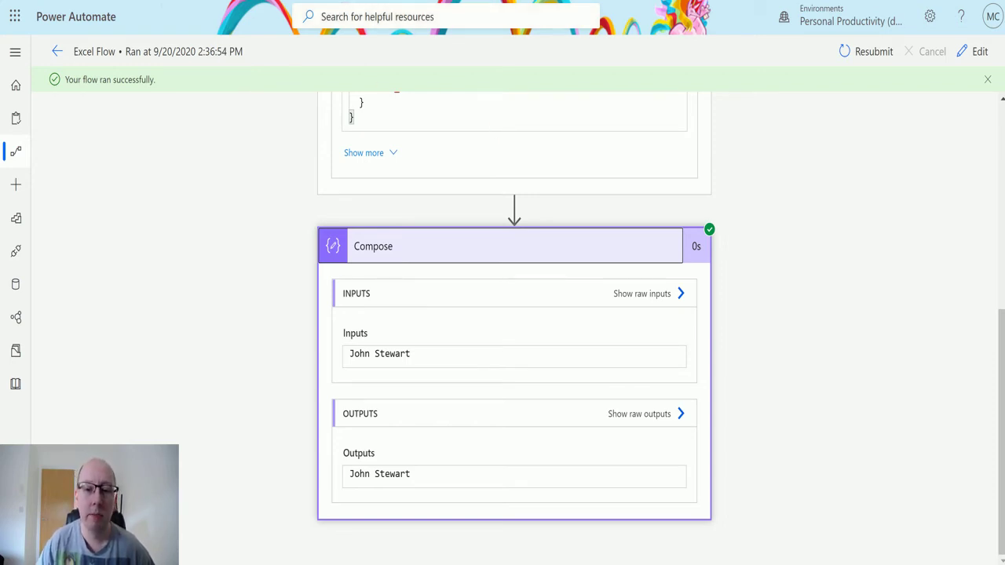
key("ctrl+Tab")
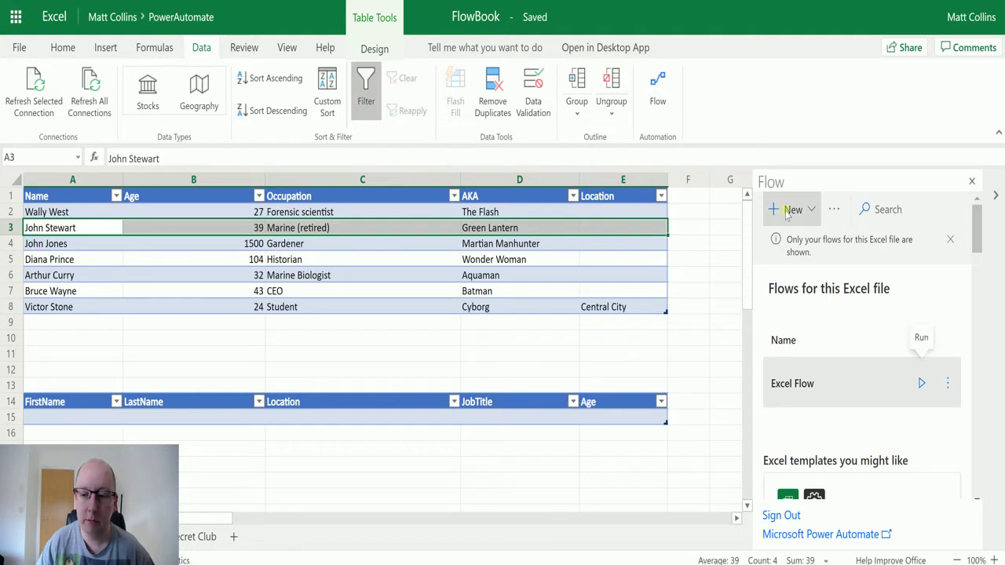
Step: Close the Flow pane and browse the Insert, Home, Data, Review, View and Help tabs
left_click(972, 181)
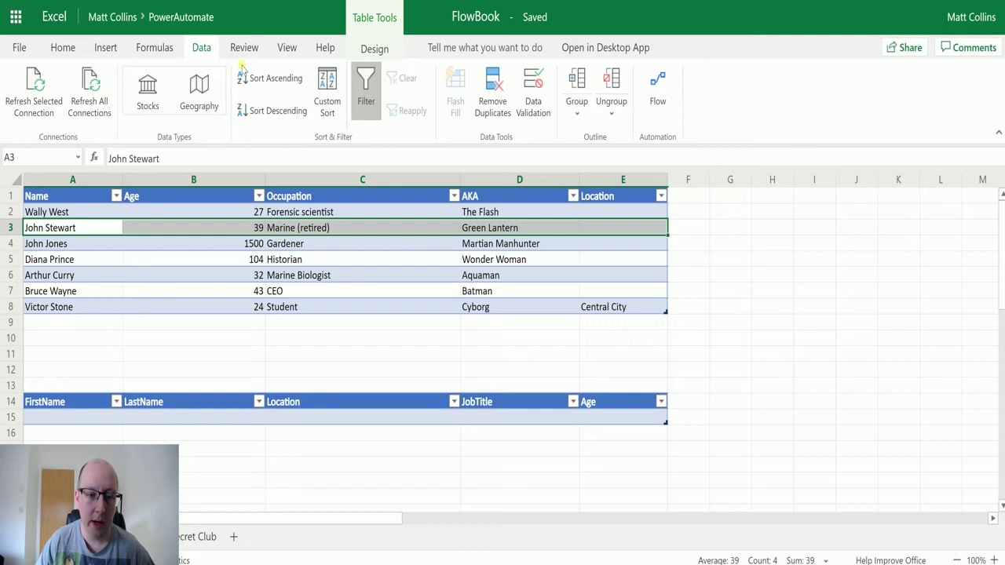
left_click(108, 50)
left_click(66, 51)
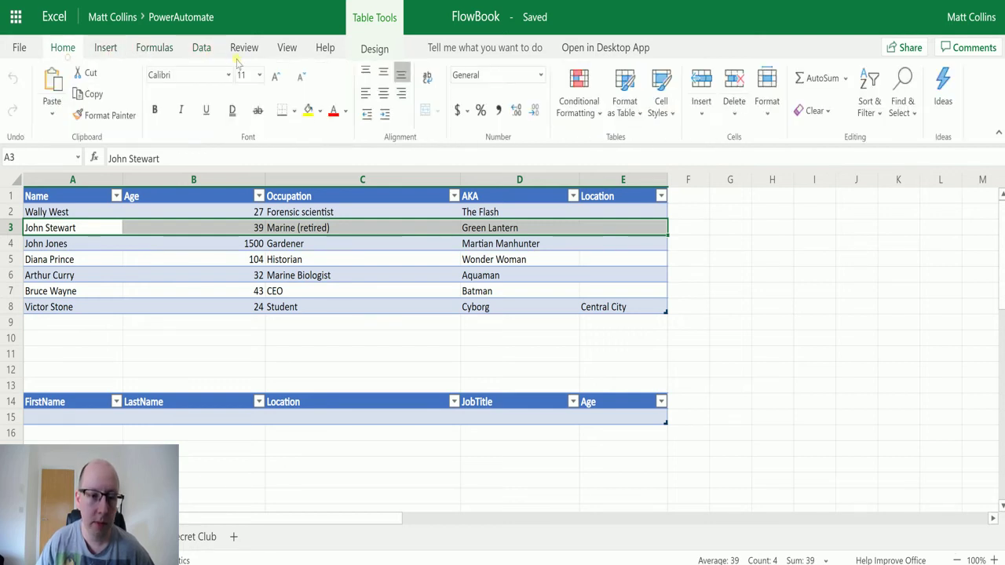
left_click(202, 49)
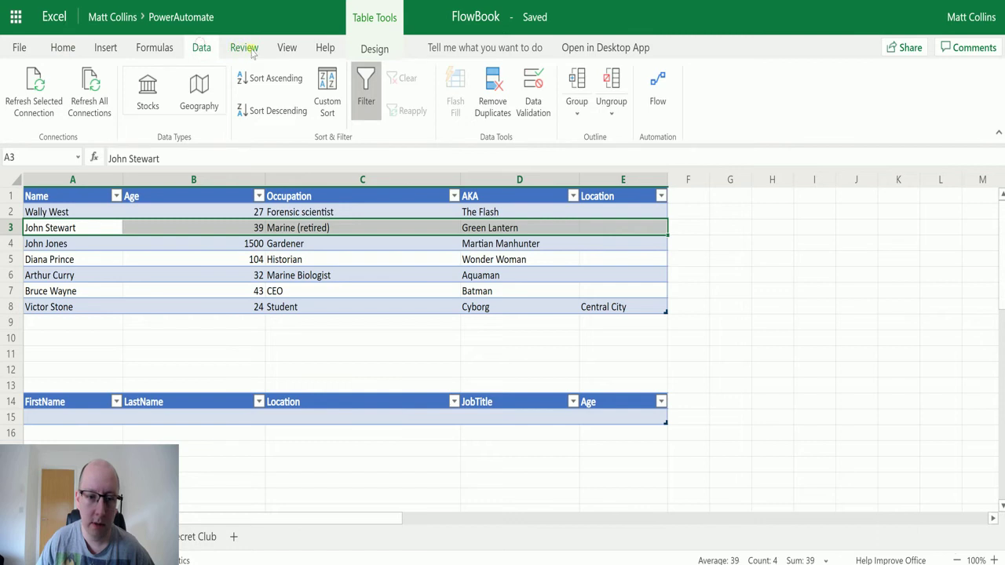
left_click(243, 49)
left_click(286, 50)
left_click(322, 52)
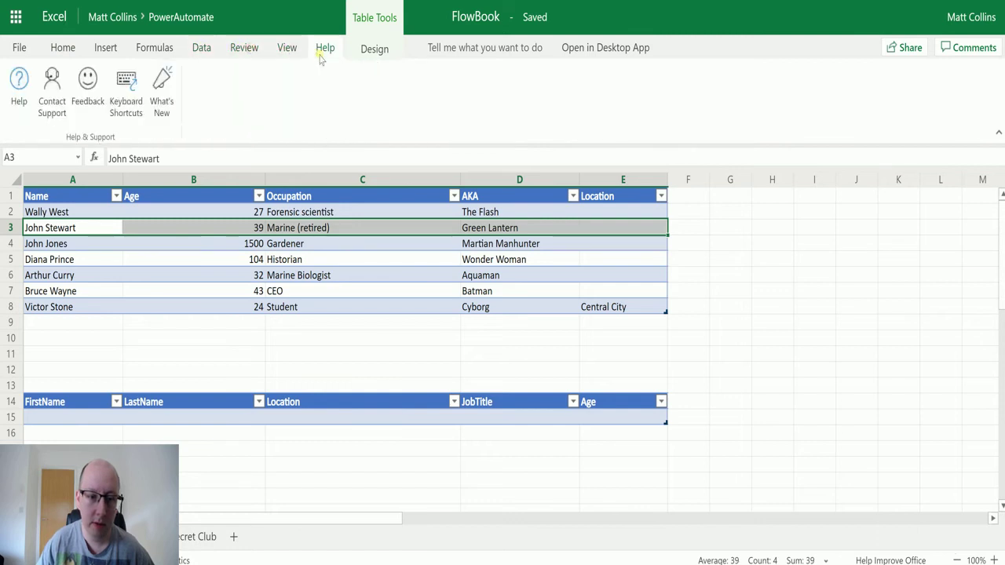
Step: Cycle through Home, Insert, Formulas and Data, ending on the Insert tab
left_click(63, 47)
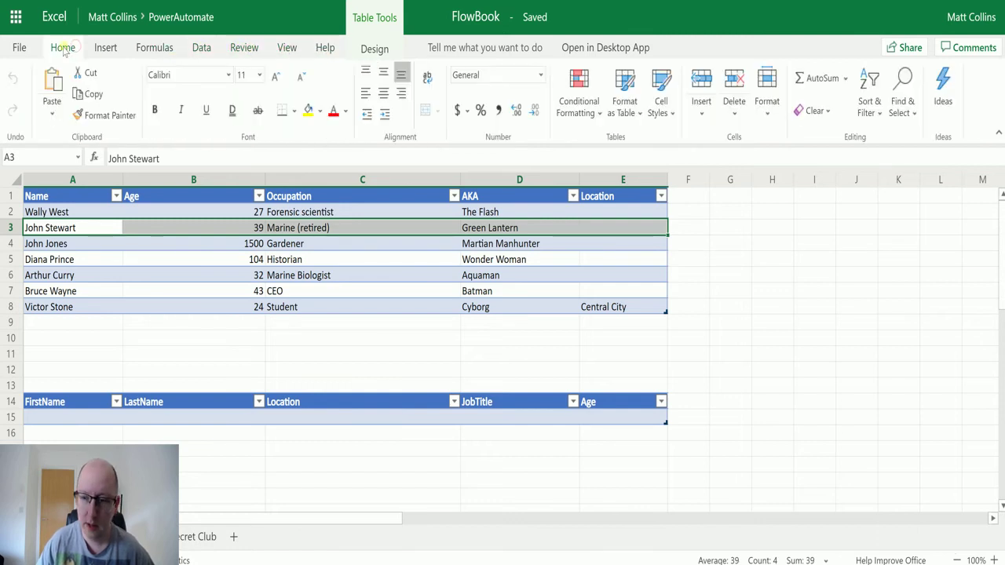
left_click(107, 49)
left_click(156, 49)
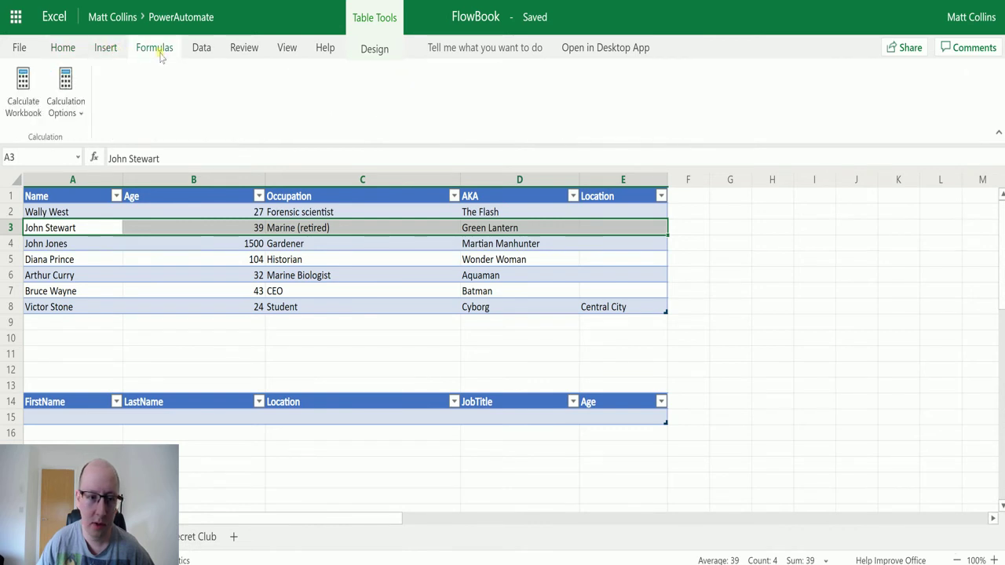
left_click(204, 51)
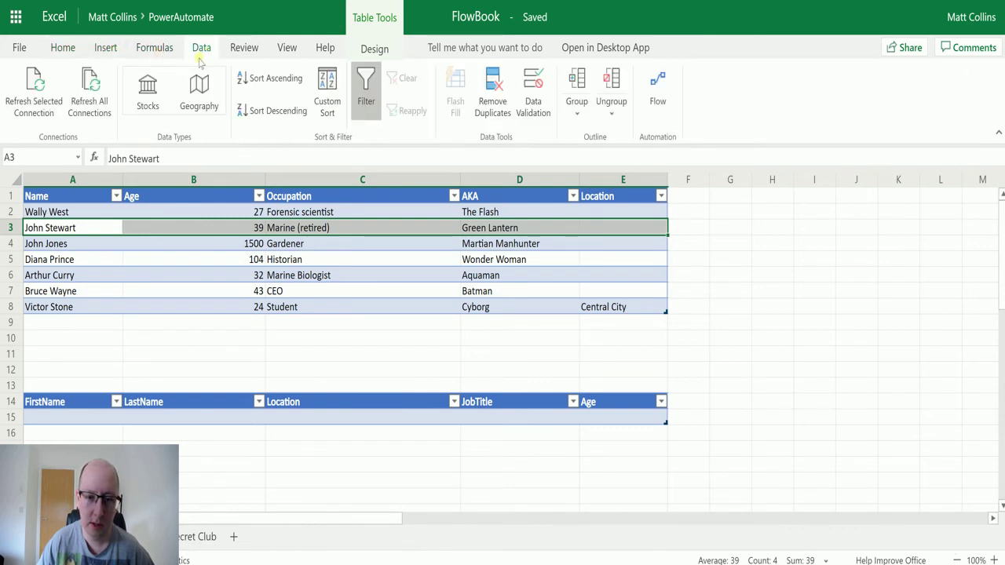
left_click(106, 48)
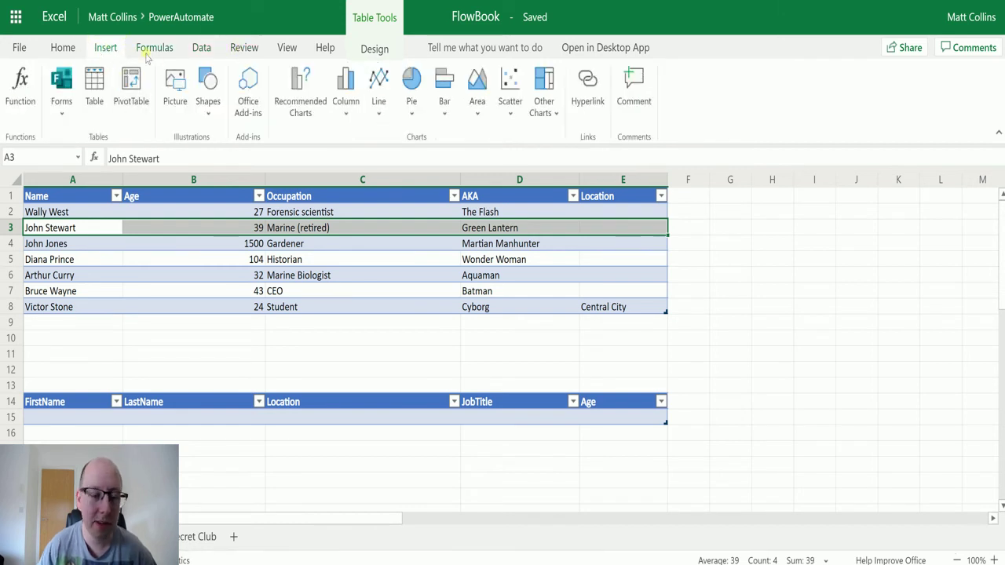
left_click(248, 87)
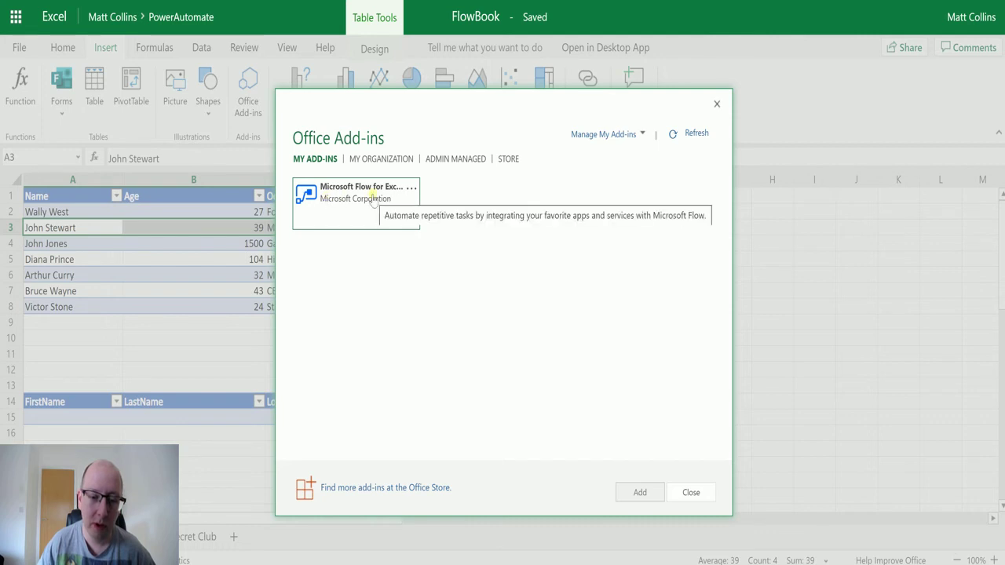
left_click(509, 161)
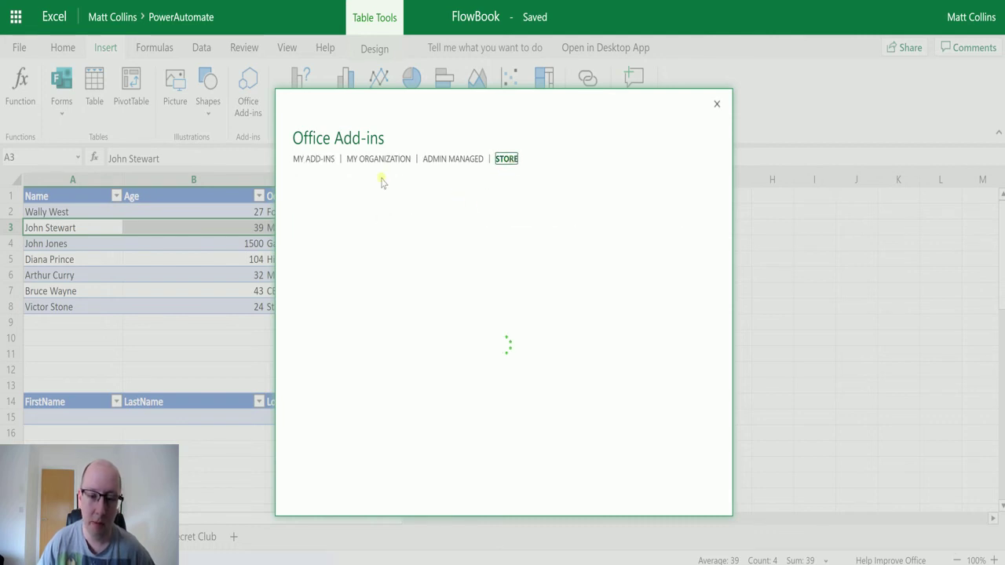
left_click(320, 222)
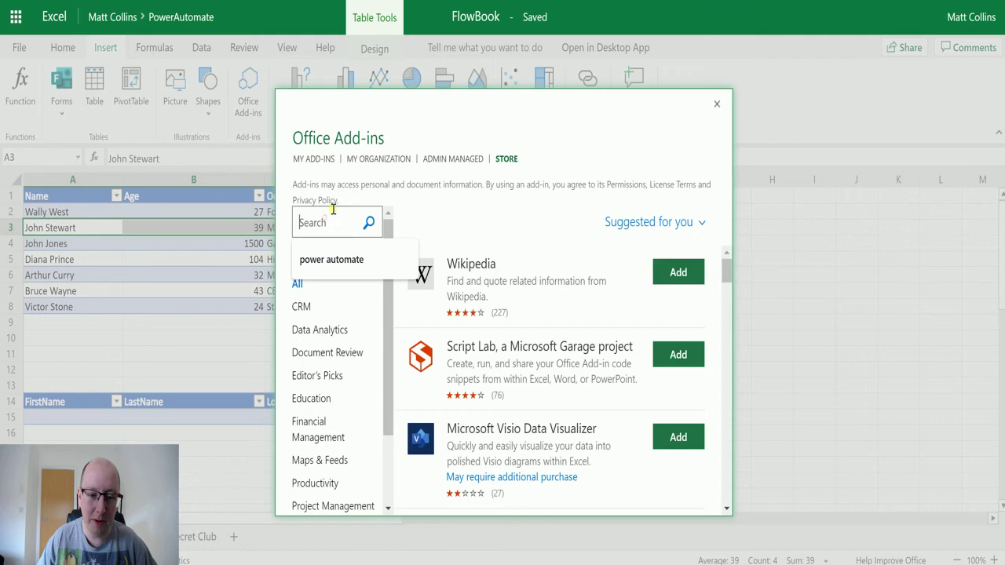
key("Down")
key("Return")
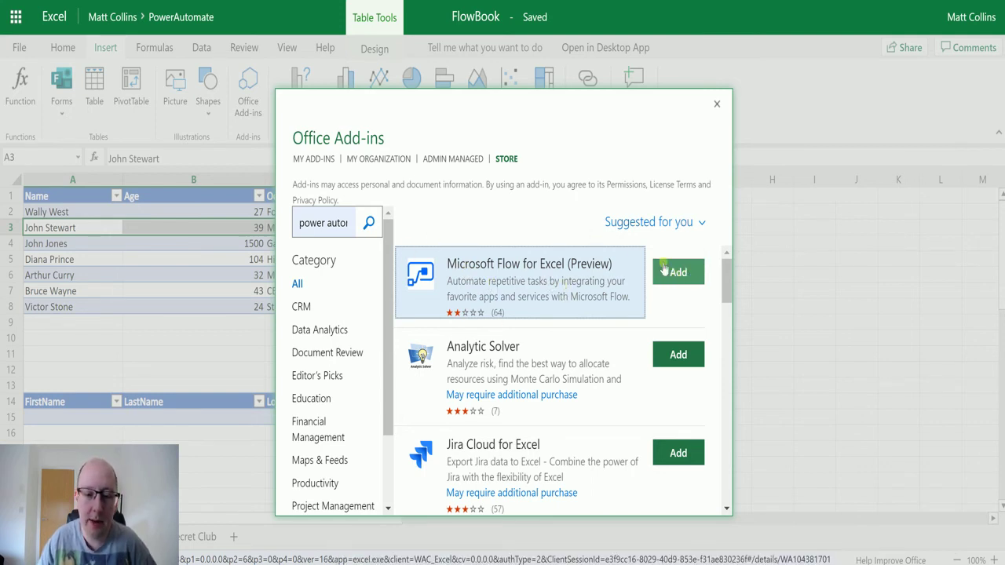
left_click(715, 104)
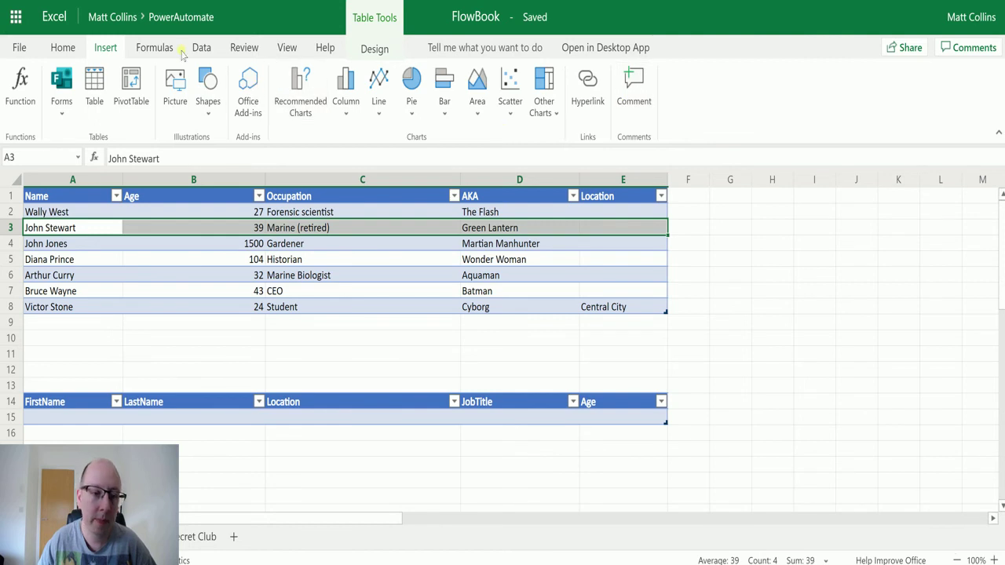
Step: Open the Data tab's Flow pane listing Excel Flow and dismiss the flows-only notice
left_click(205, 51)
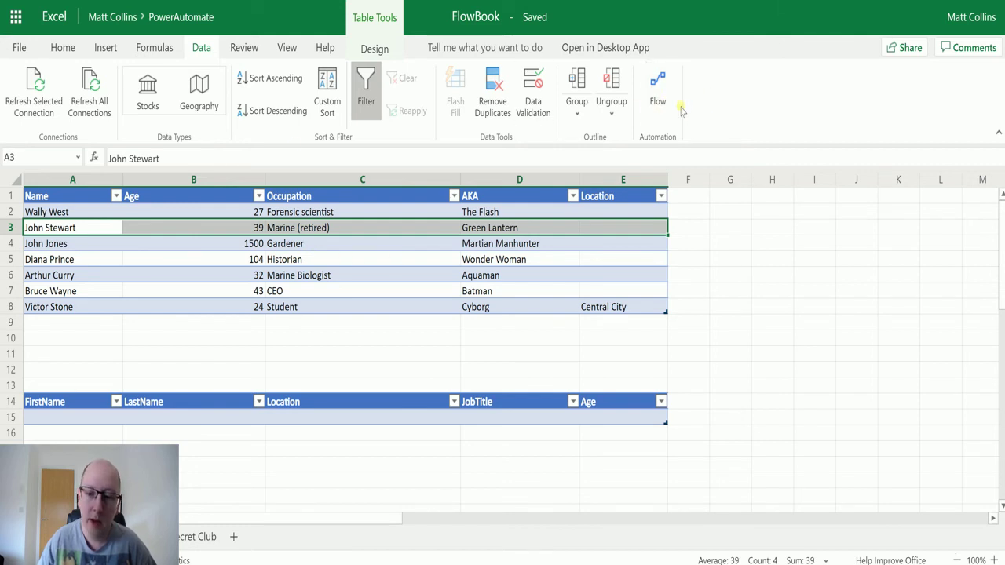
left_click(646, 94)
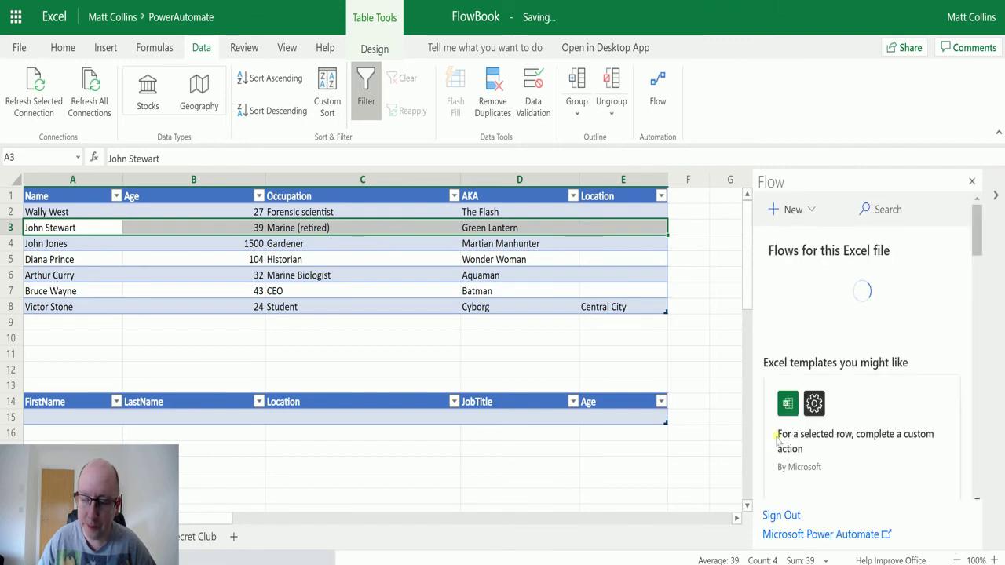
scroll(885, 294, "down", 1)
scroll(885, 293, "down", 6)
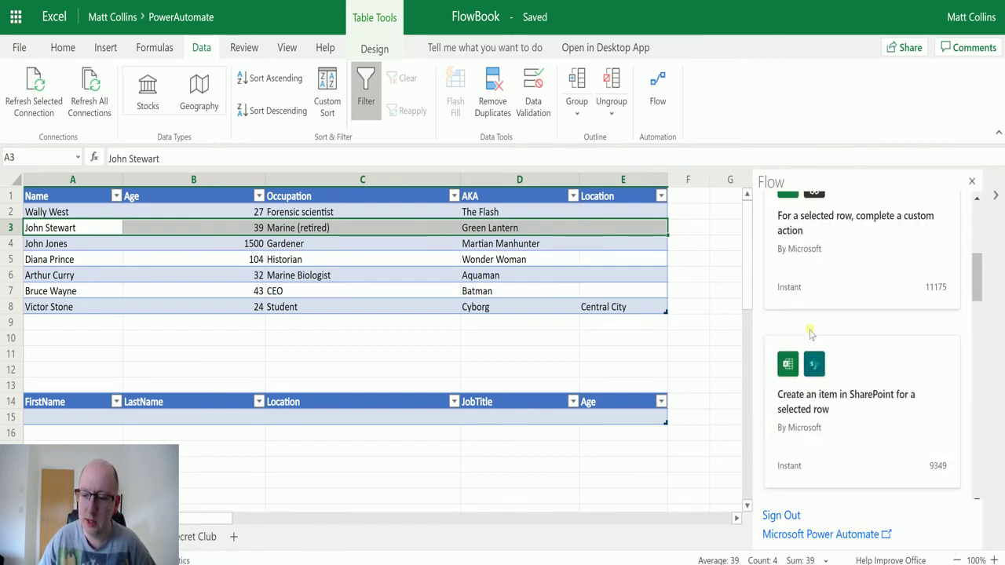
scroll(843, 362, "down", 3)
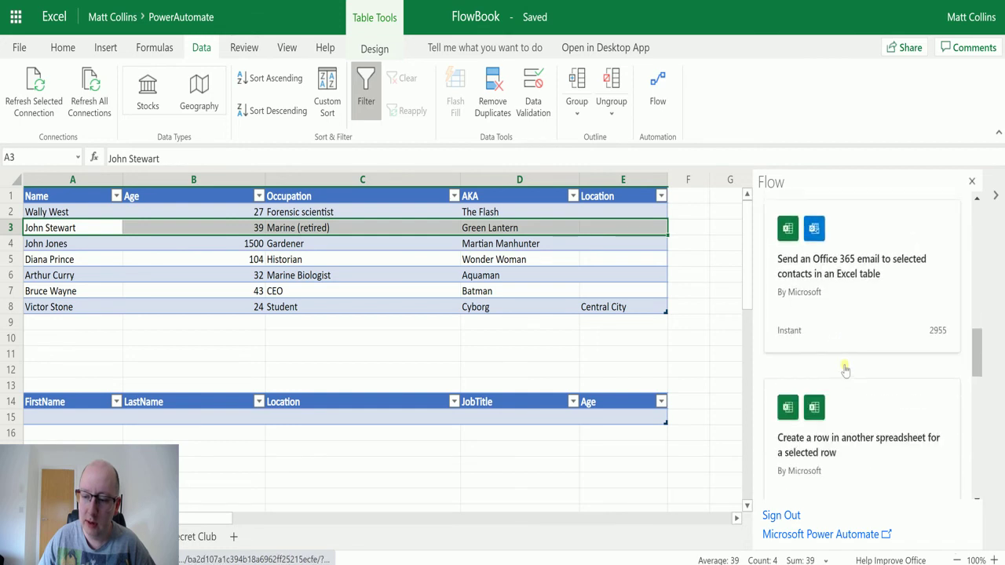
scroll(845, 369, "up", 8)
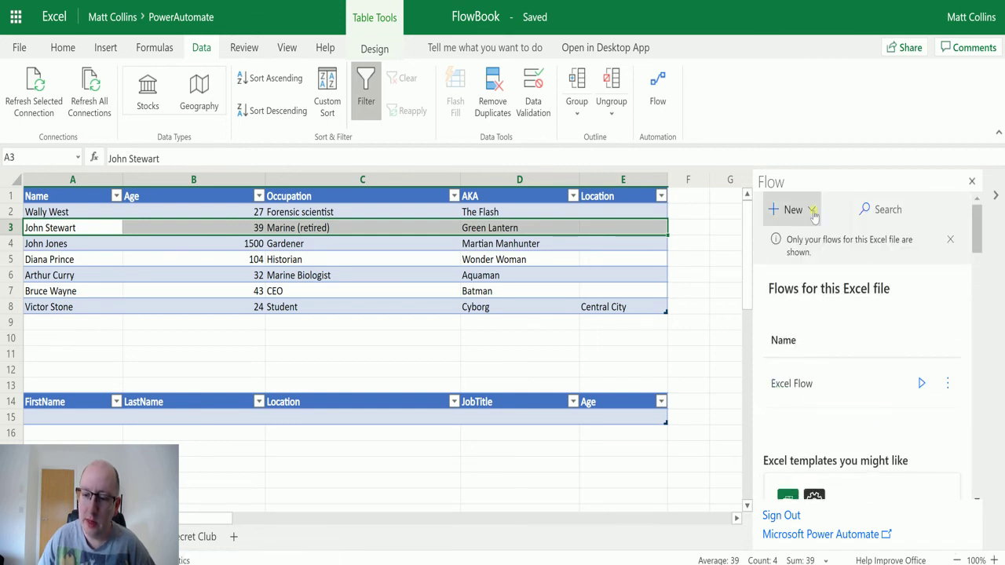
left_click(785, 210)
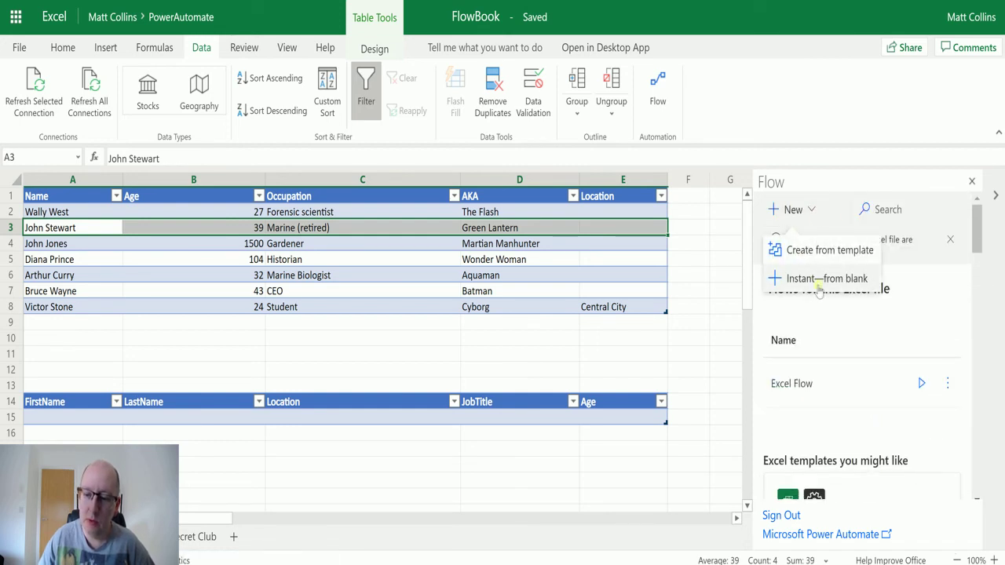
left_click(945, 242)
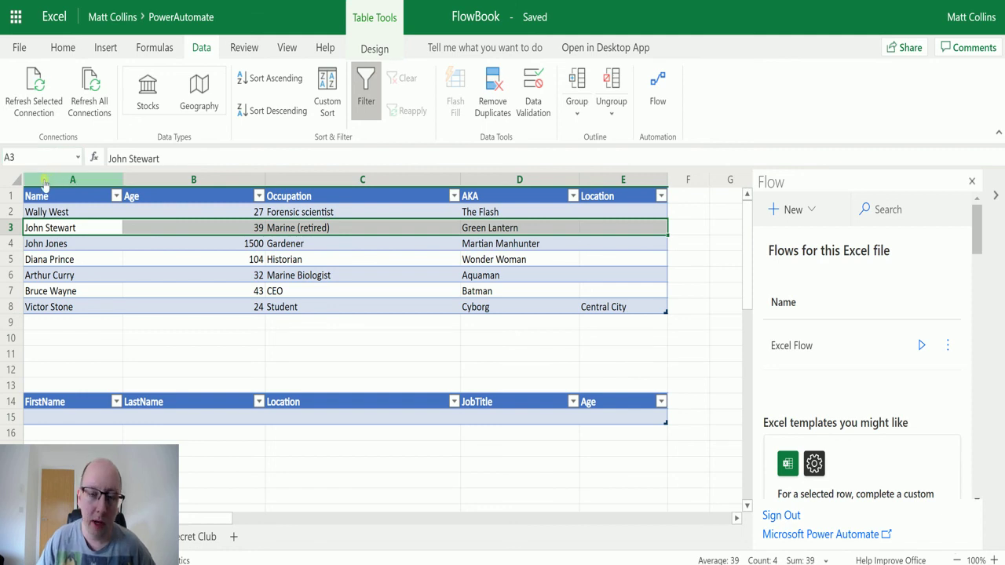
Step: Select table rows 2 through 6 across columns A to E
left_click(117, 262)
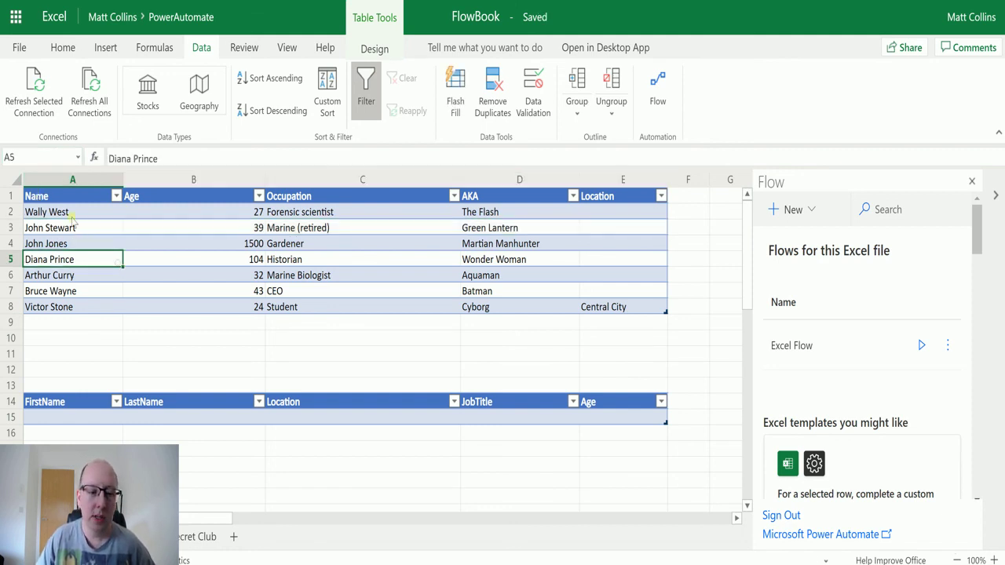
left_click_drag(79, 212, 369, 277)
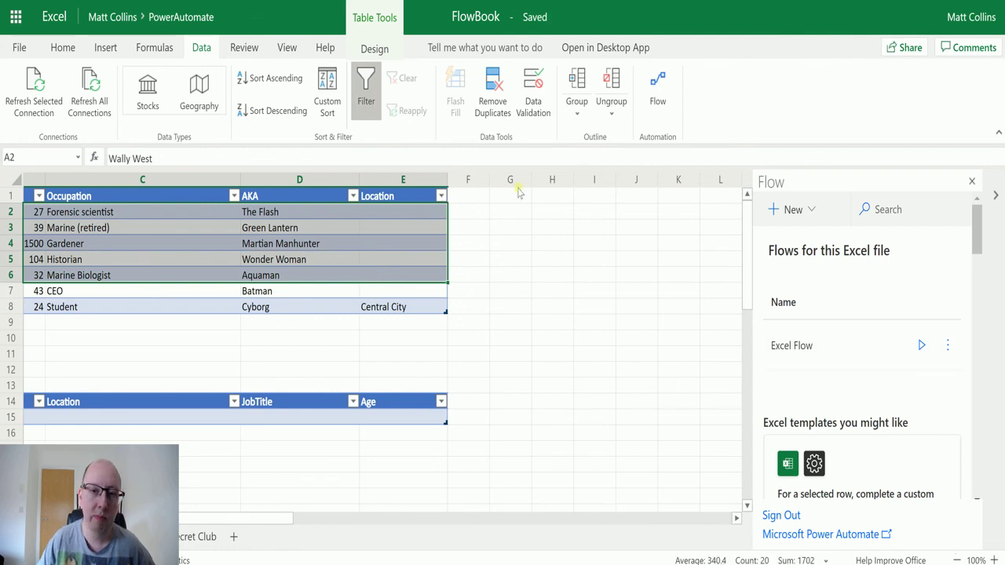